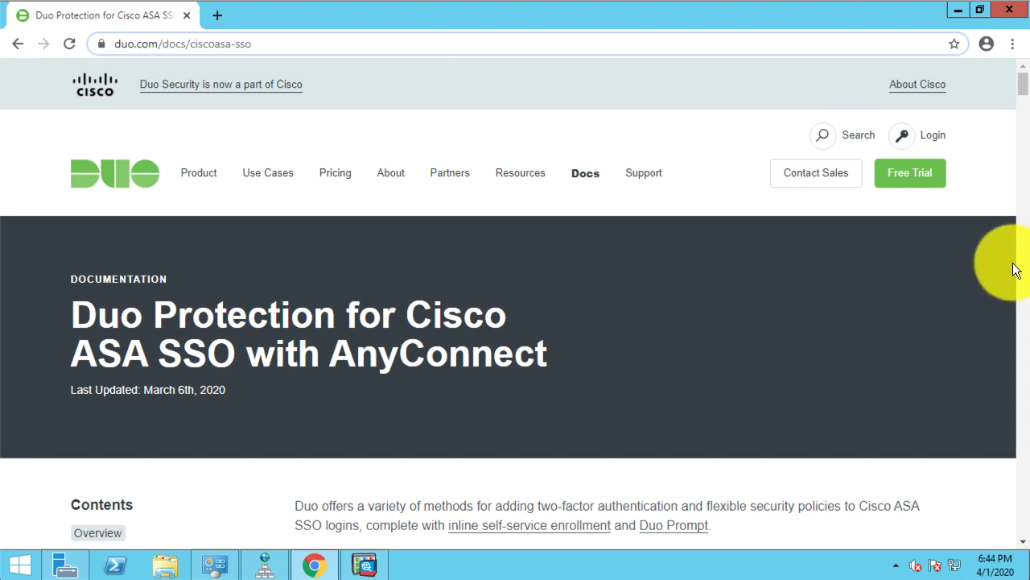
Step: Highlight the web address on the documentation page
left_click_drag(277, 50, 85, 30)
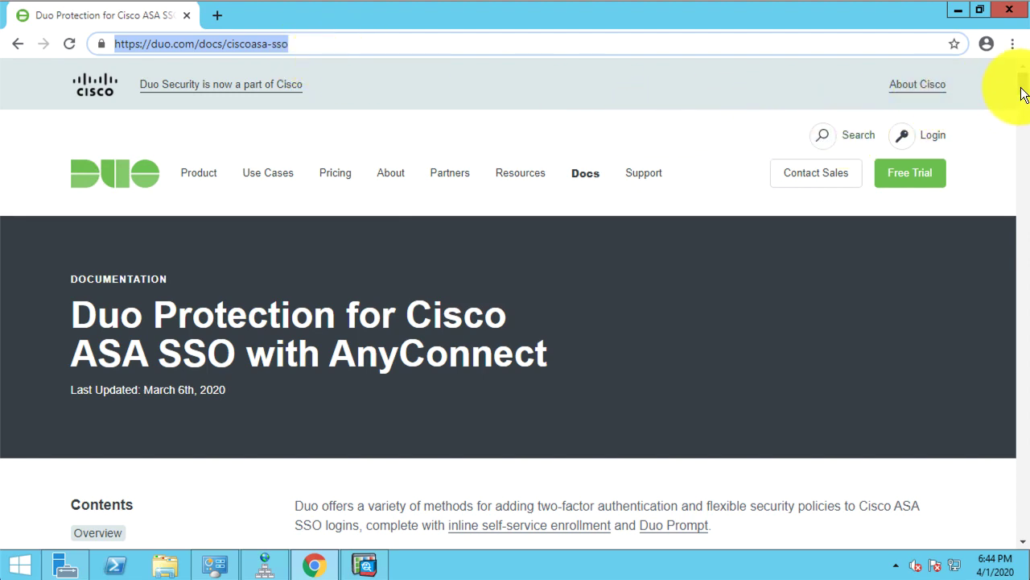
left_click_drag(1021, 92, 1015, 137)
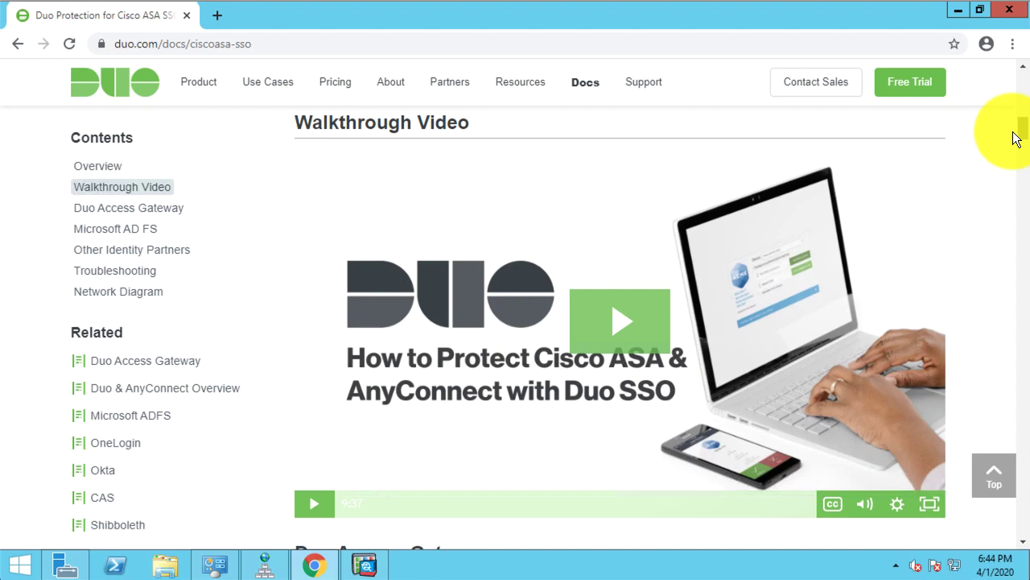
left_click_drag(1016, 138, 1015, 156)
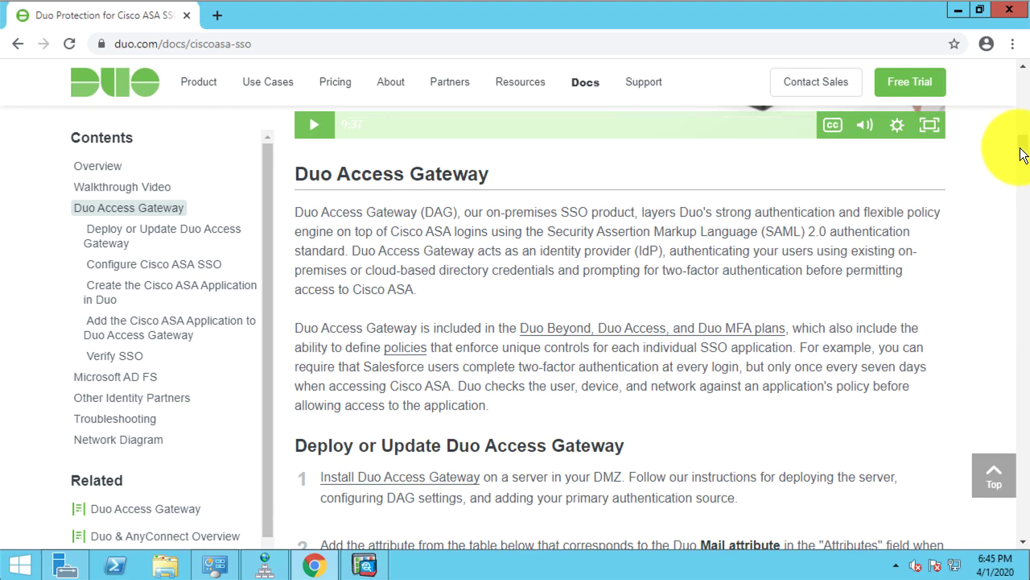
left_click_drag(1020, 152, 1021, 90)
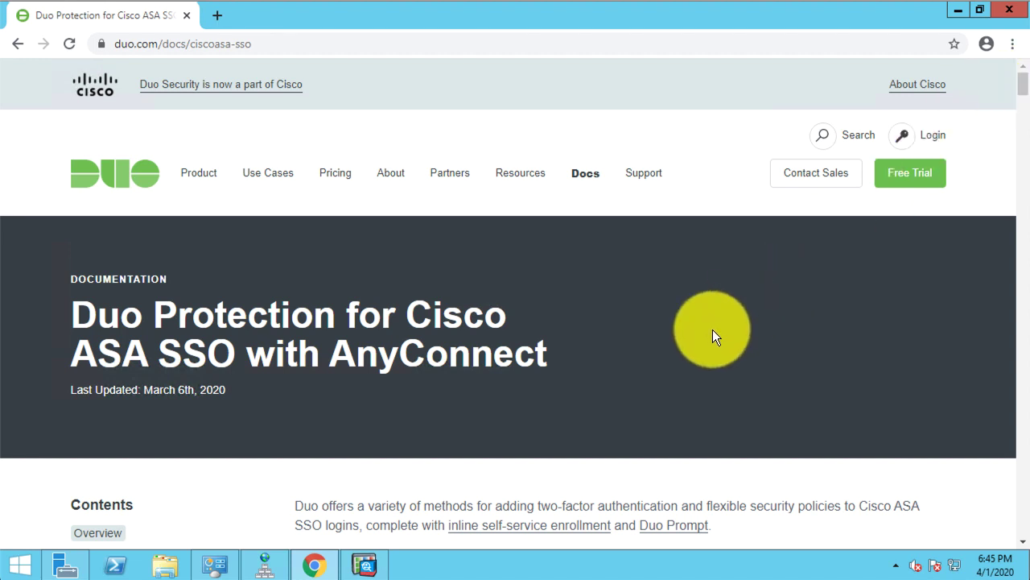
Step: Edit AC_Split_Profile_SAML from Configuration > Remote Access VPN > AnyConnect Connection Profiles
left_click(356, 565)
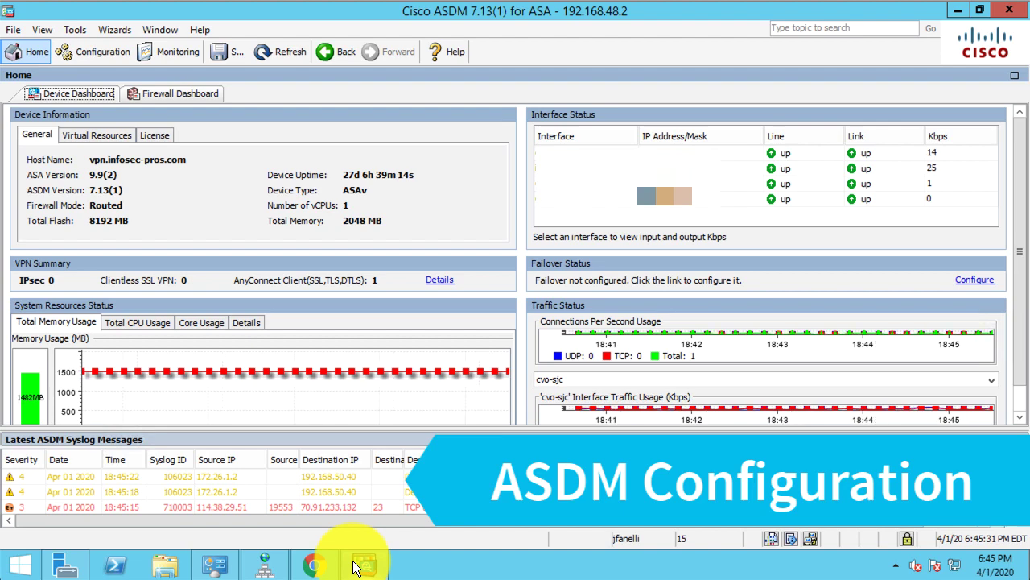
left_click(98, 55)
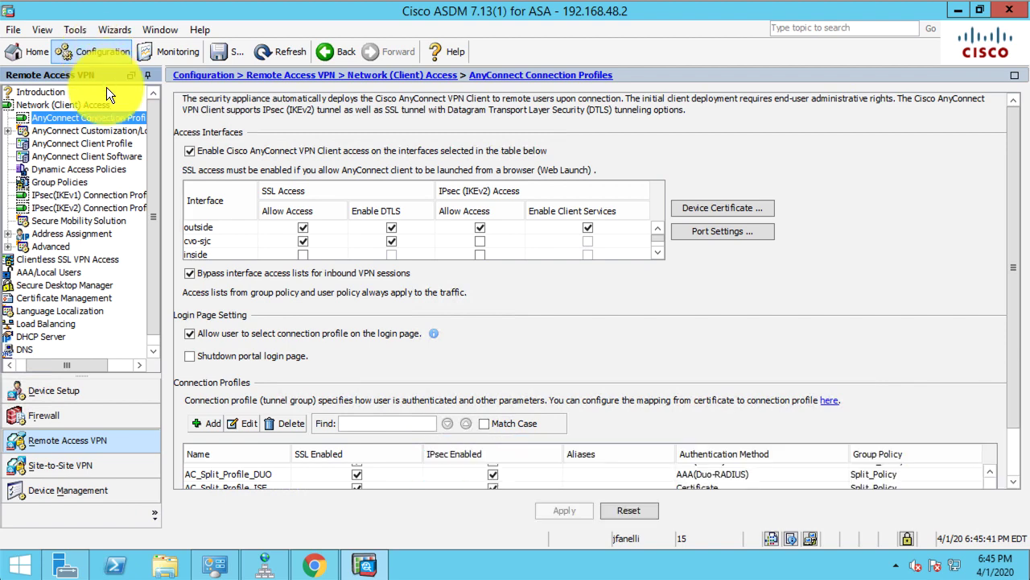
scroll(1015, 475, "down", 3)
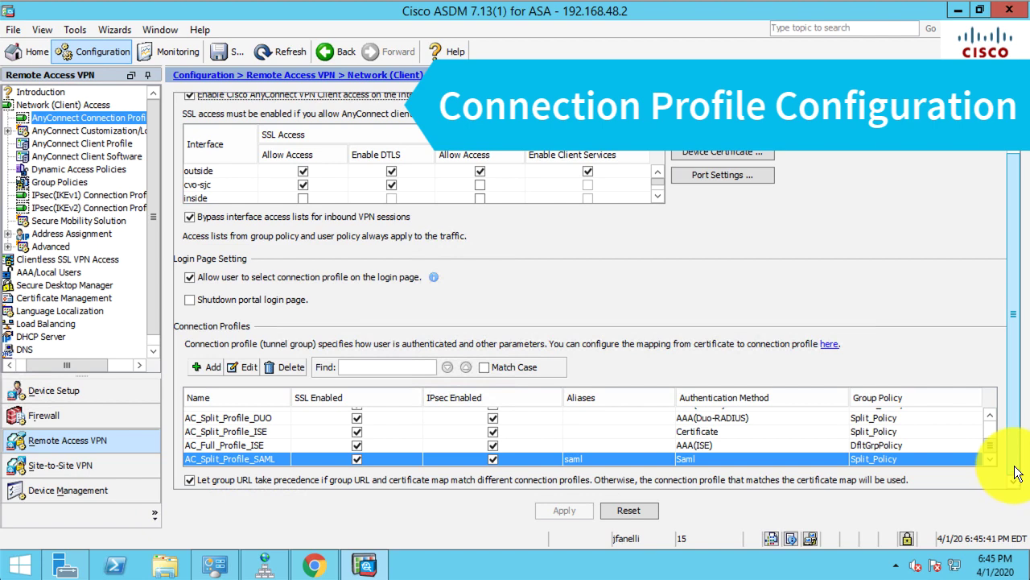
left_click(244, 364)
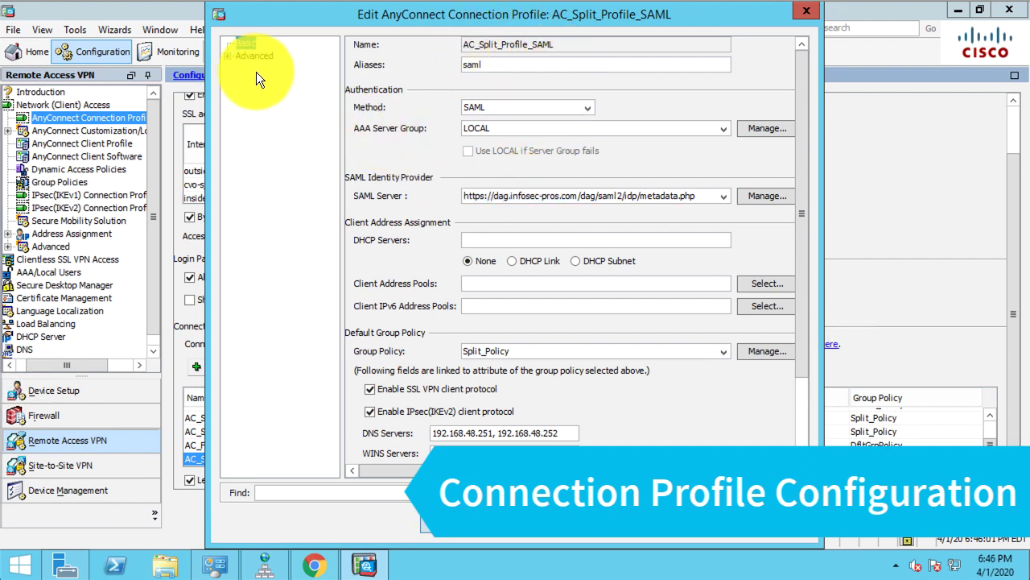
Step: Review Group Alias/Group URL and Basic, then the Authorization page showing infosec-pros.com
left_click(227, 56)
left_click(291, 147)
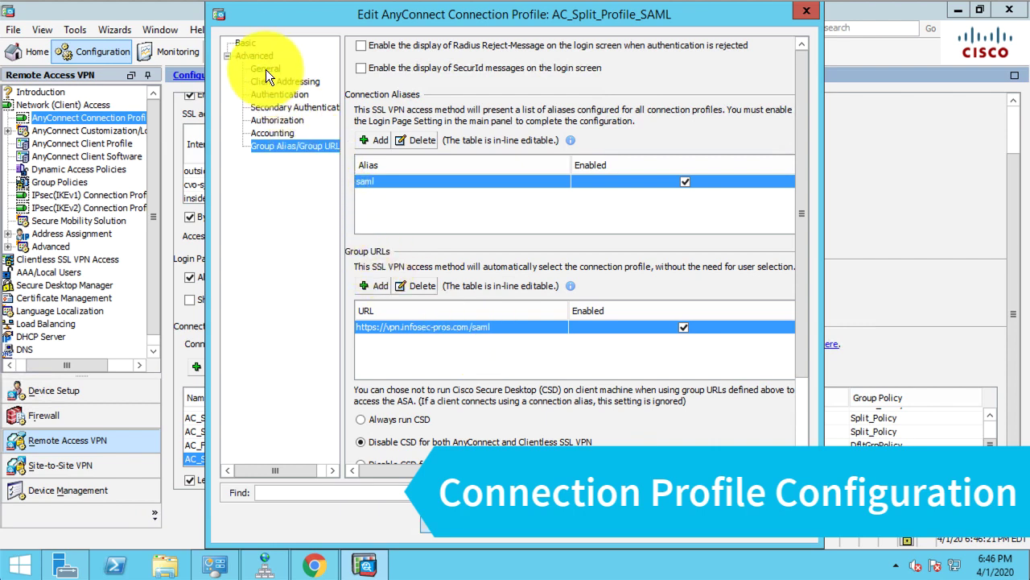
left_click(246, 44)
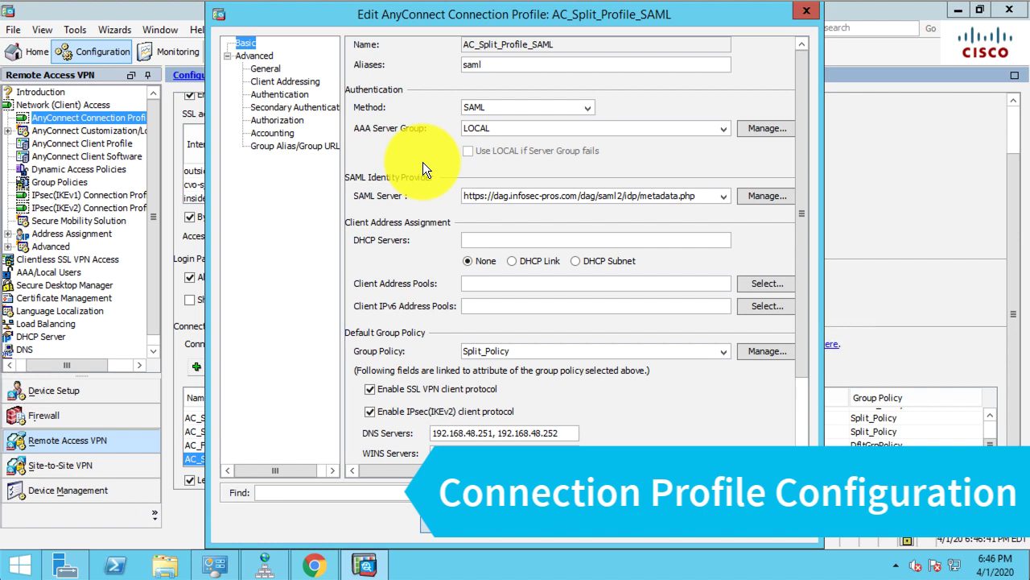
left_click(279, 119)
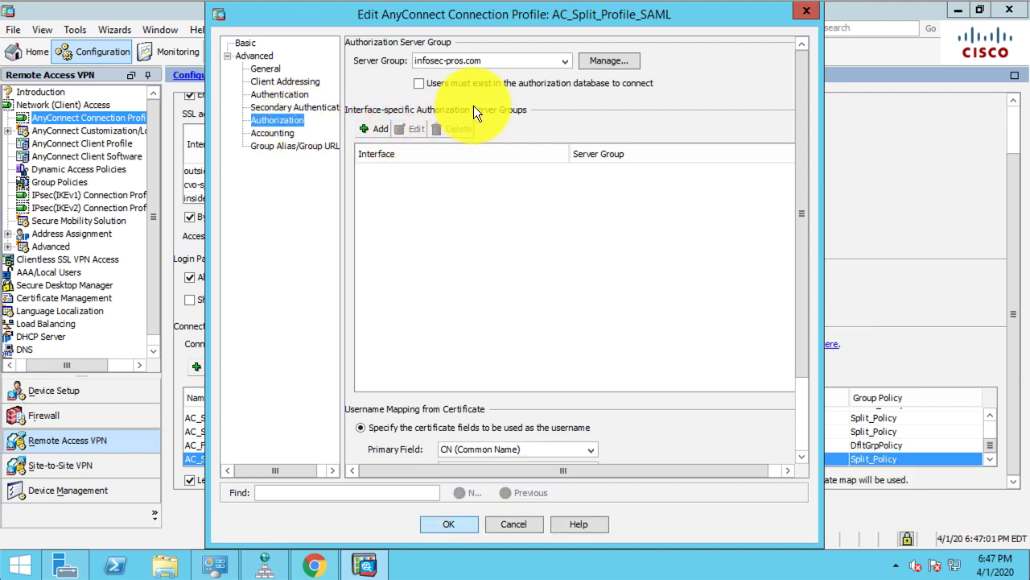
Step: Edit LDAP server 192.168.48.200 in infosec-pros.com and highlight its Login DN and Naming Attribute
left_click(604, 63)
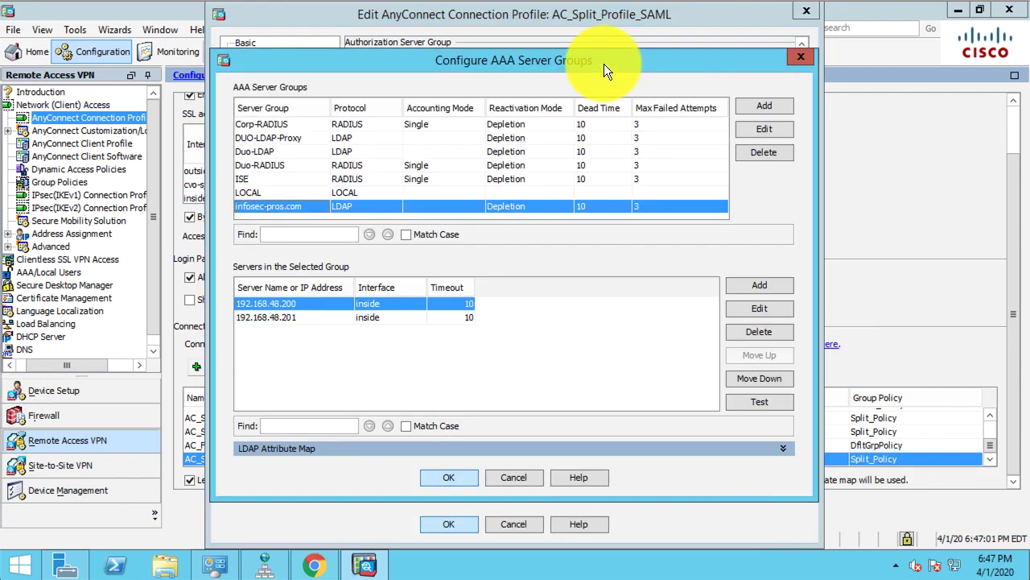
left_click_drag(608, 65, 702, 56)
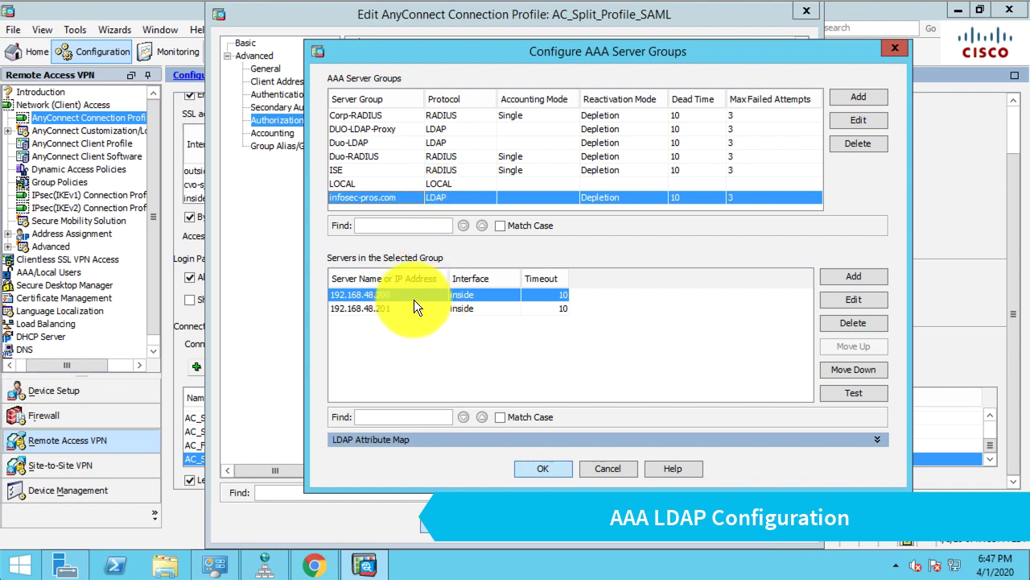
left_click(838, 301)
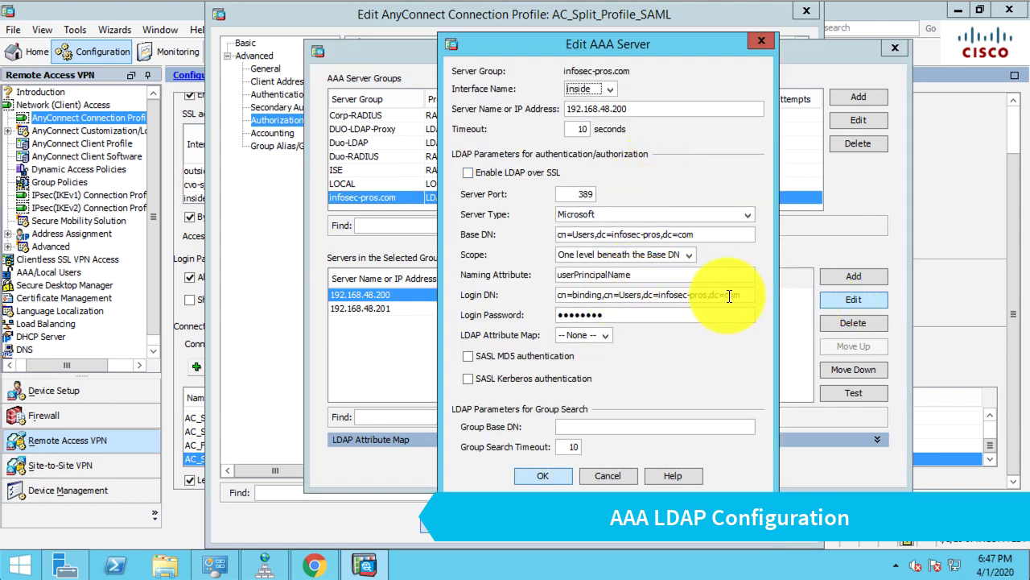
left_click_drag(713, 290, 556, 295)
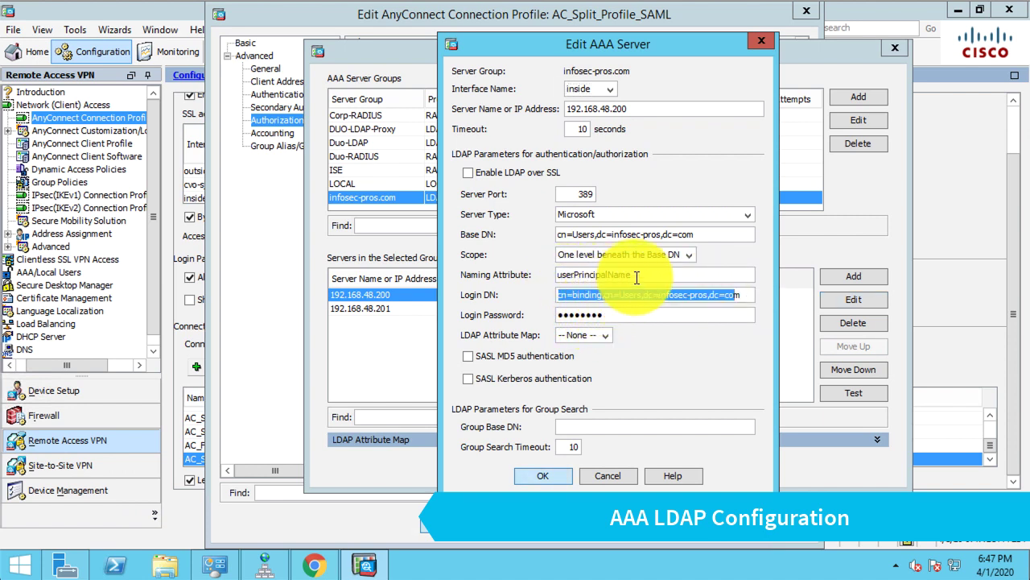
left_click_drag(633, 275, 554, 272)
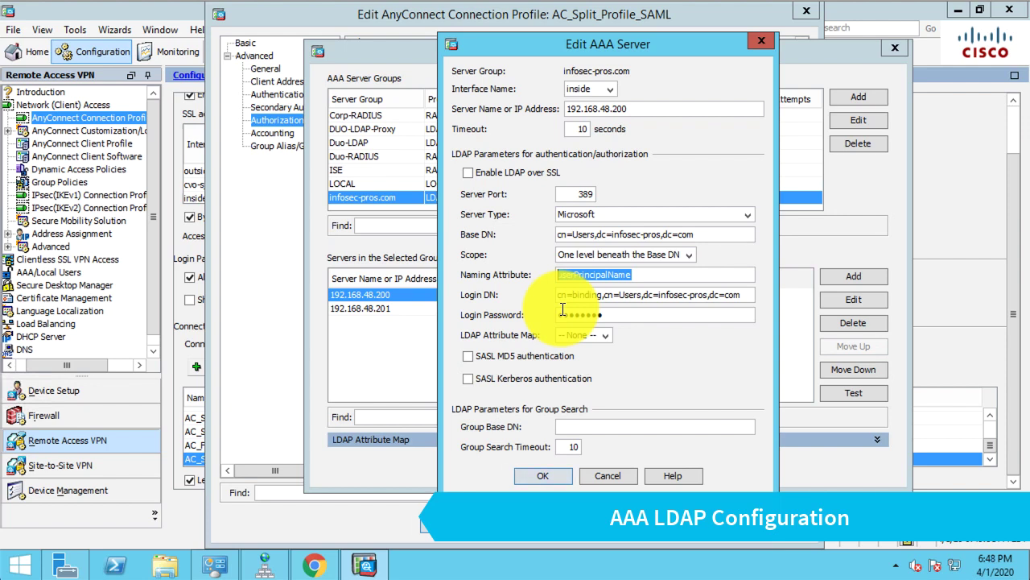
Step: Point out the userPrincipalName naming attribute, then cancel the Edit AAA Server dialog
left_click(650, 276)
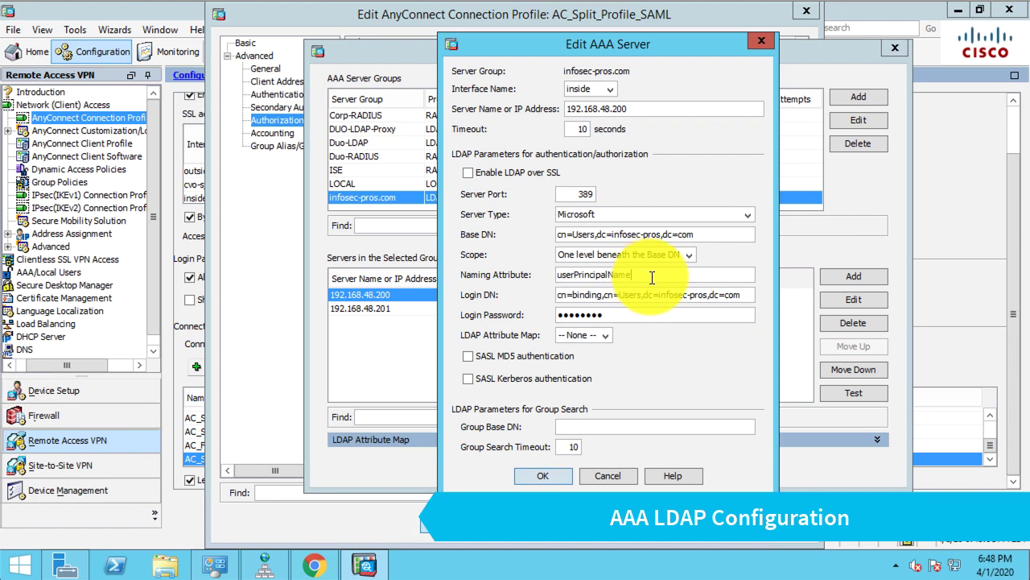
left_click_drag(650, 276, 529, 279)
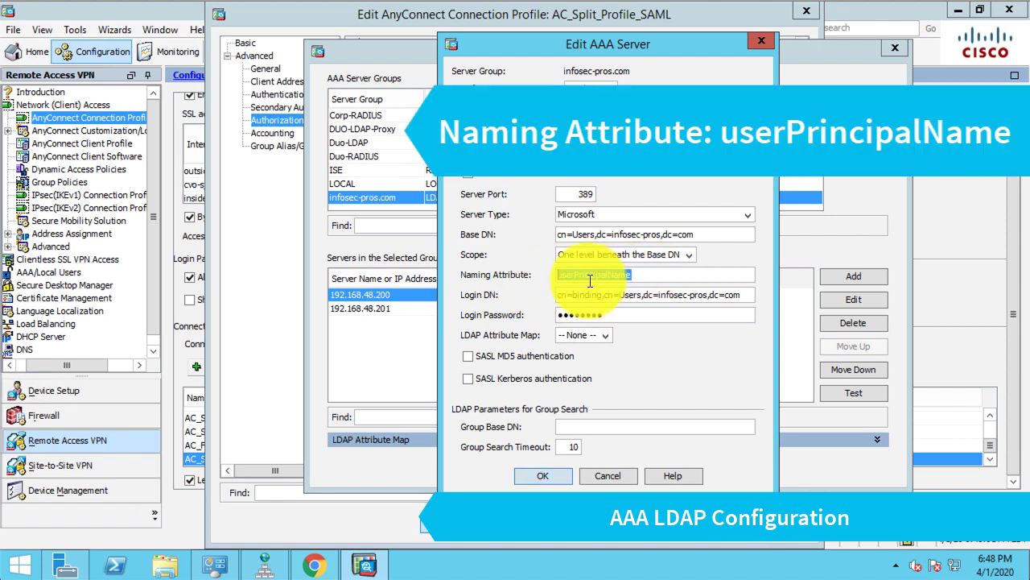
left_click(668, 281)
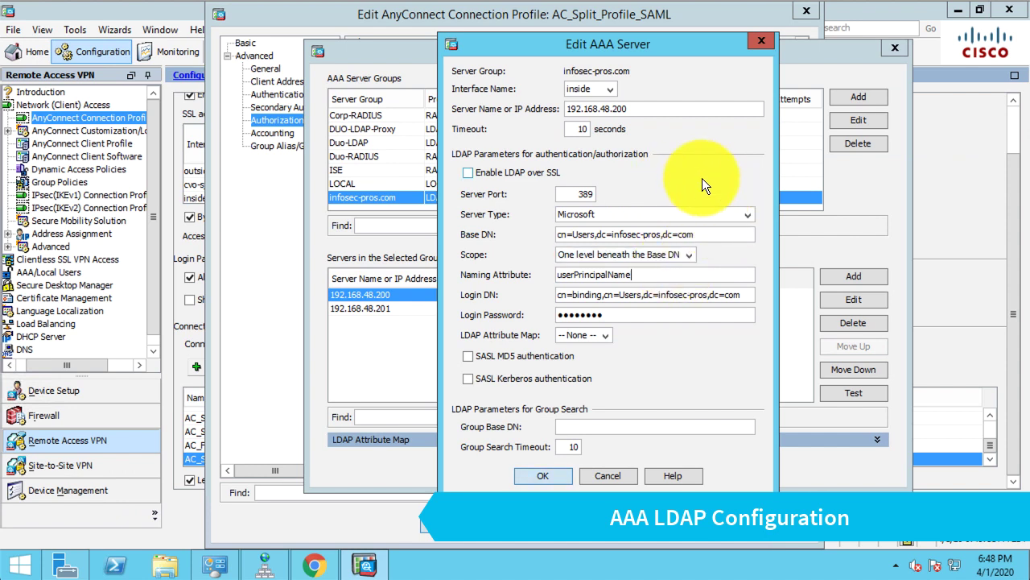
left_click(677, 277)
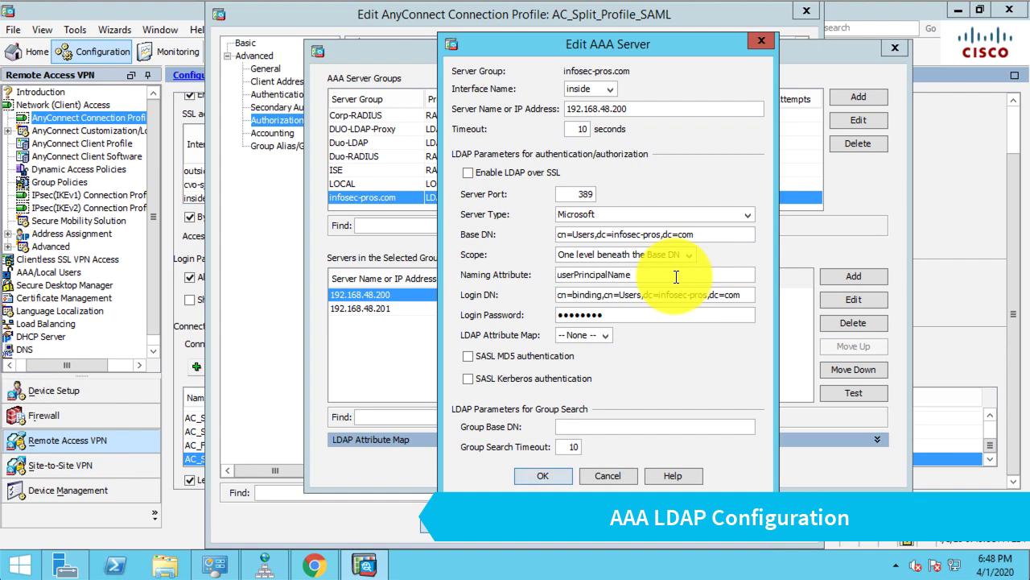
left_click(614, 479)
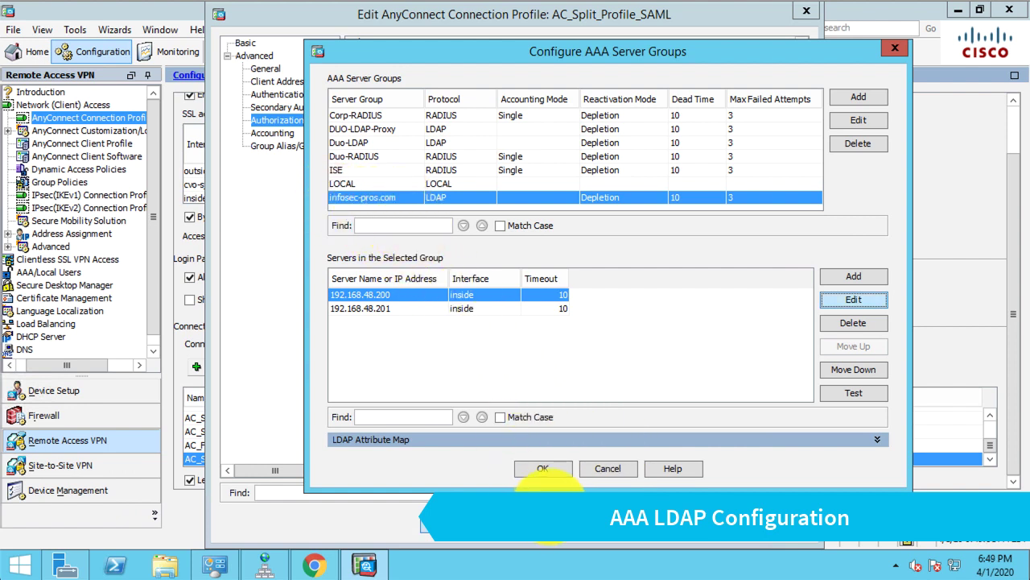
Step: Close the AAA server group manager and cancel the connection profile editor unsaved
left_click(590, 467)
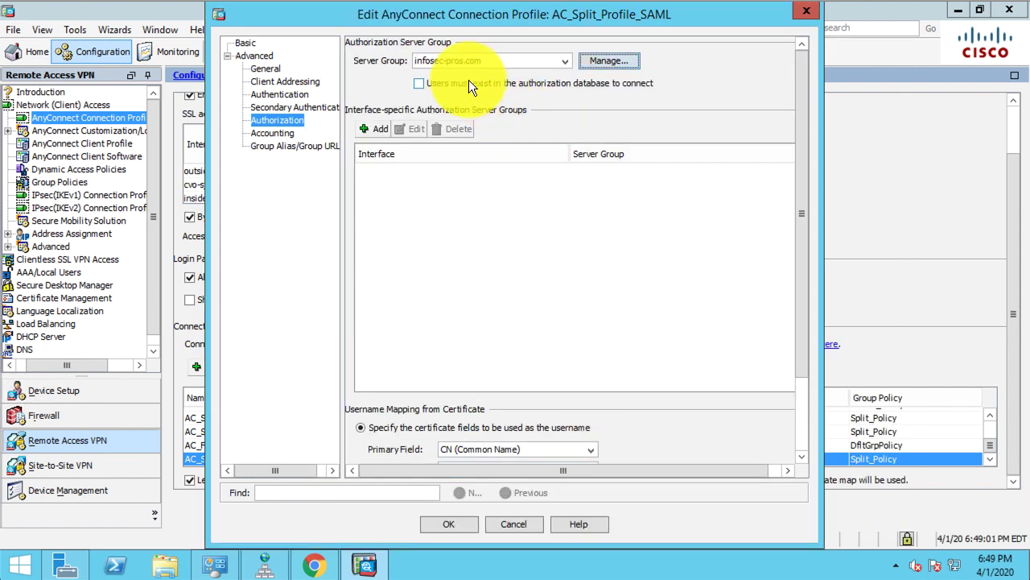
left_click(506, 524)
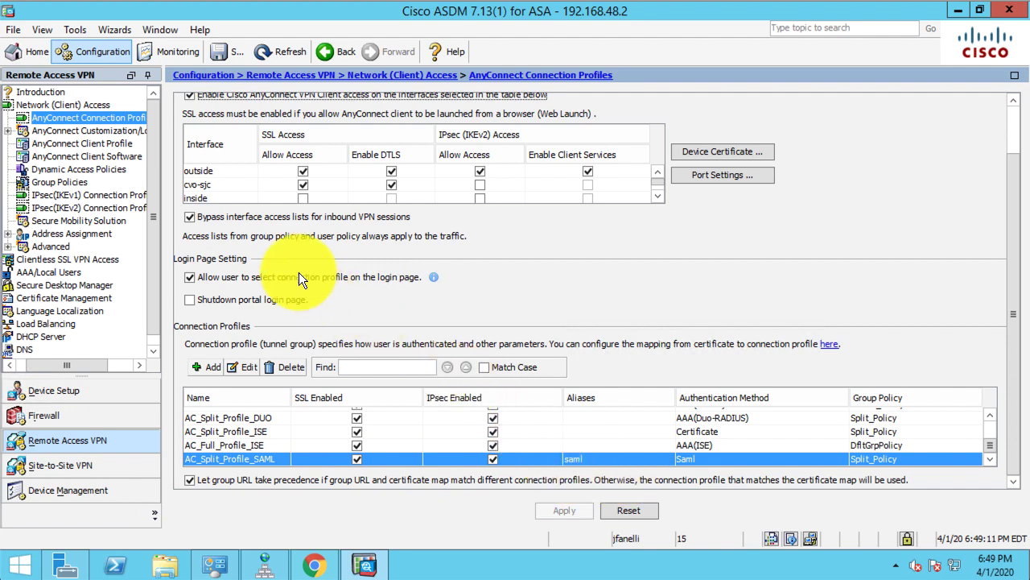
Step: Edit Employees-SAML-Check from Dynamic Access Policies and select its cisco.tunnelgroup criterion
left_click(114, 171)
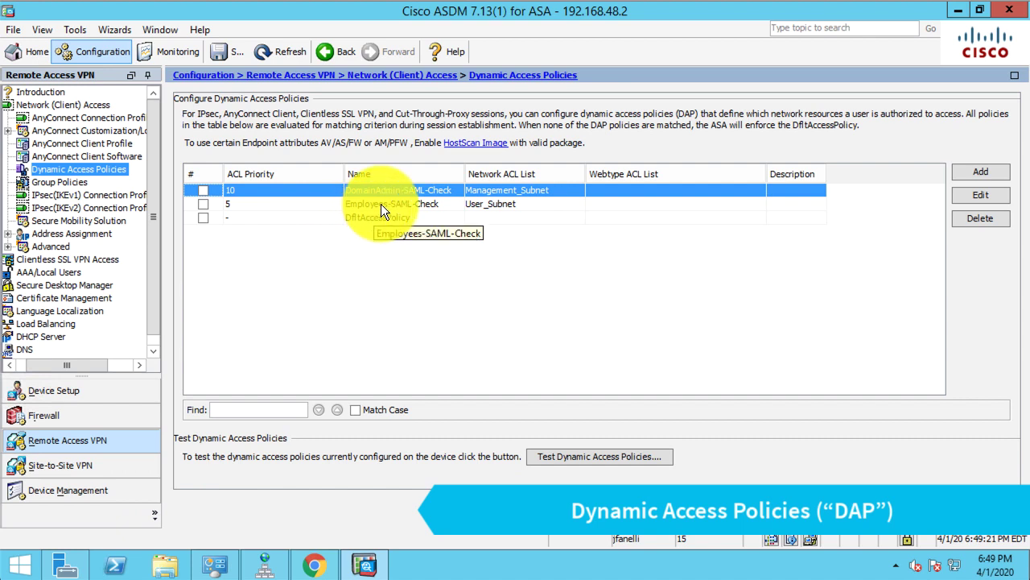
left_click(381, 203)
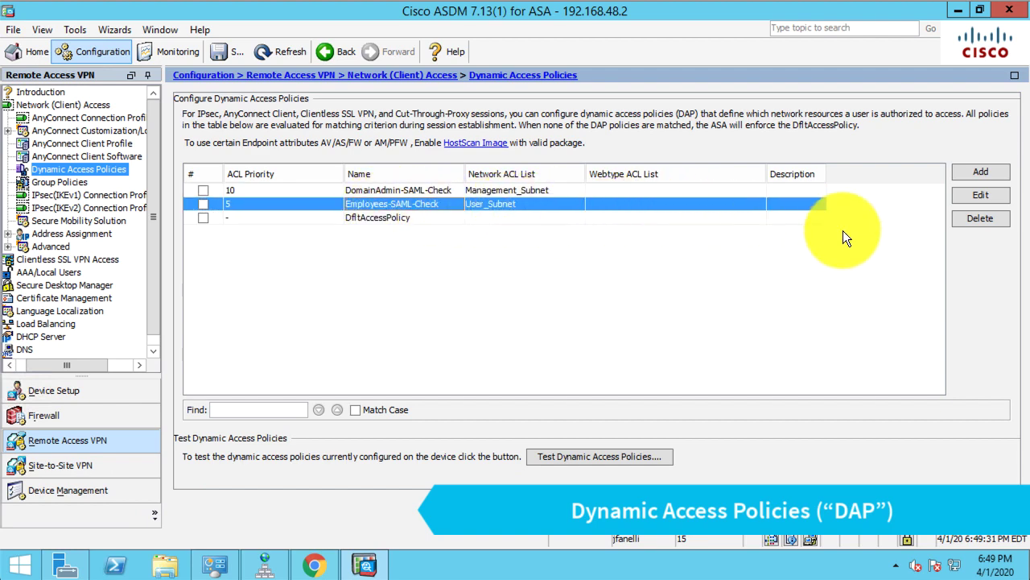
left_click(989, 199)
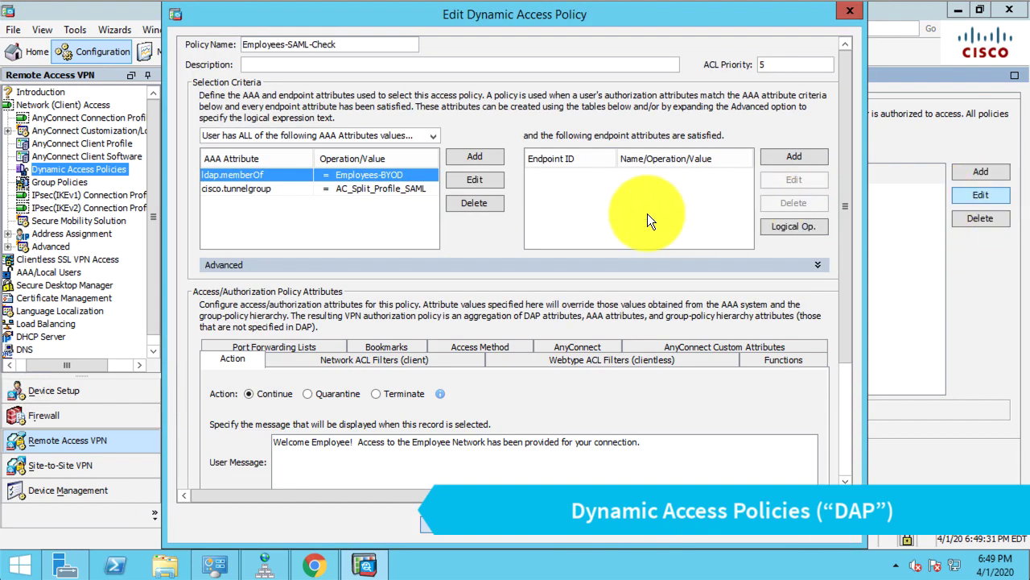
left_click(270, 189)
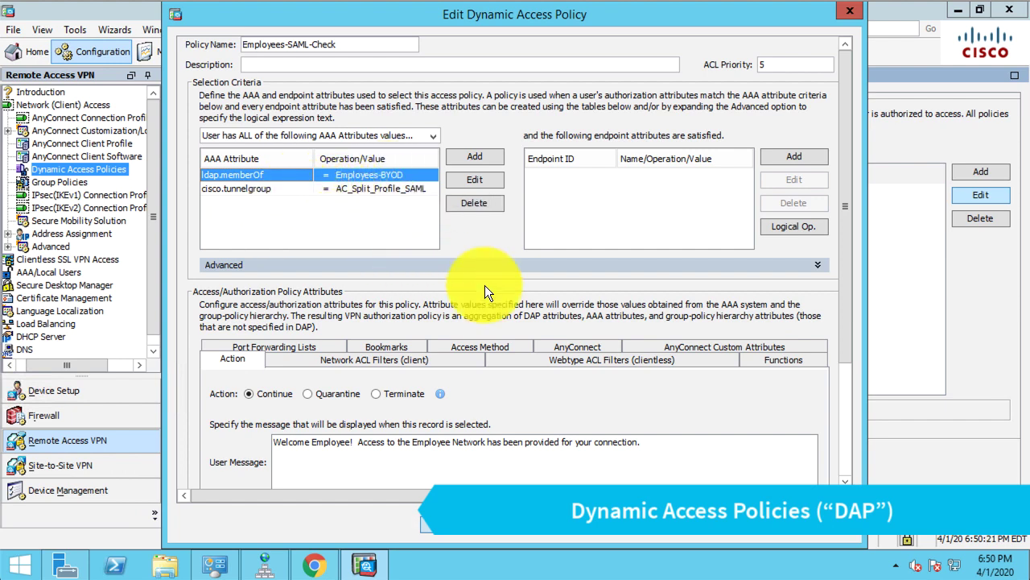
Step: Review the employee welcome message and User_Subnet client network ACL, then confirm with OK
scroll(838, 272, "down", 5)
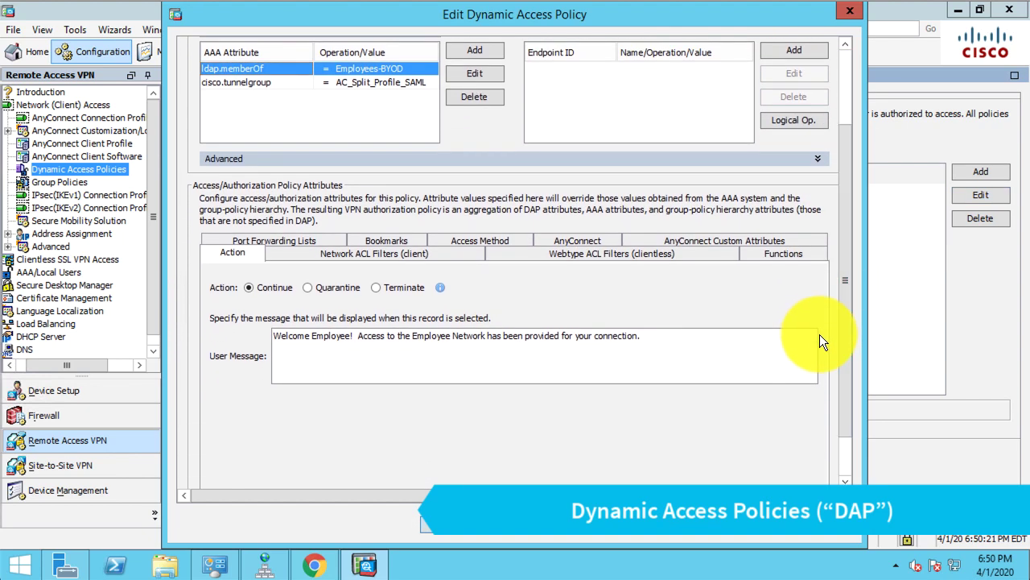
triple_click(483, 335)
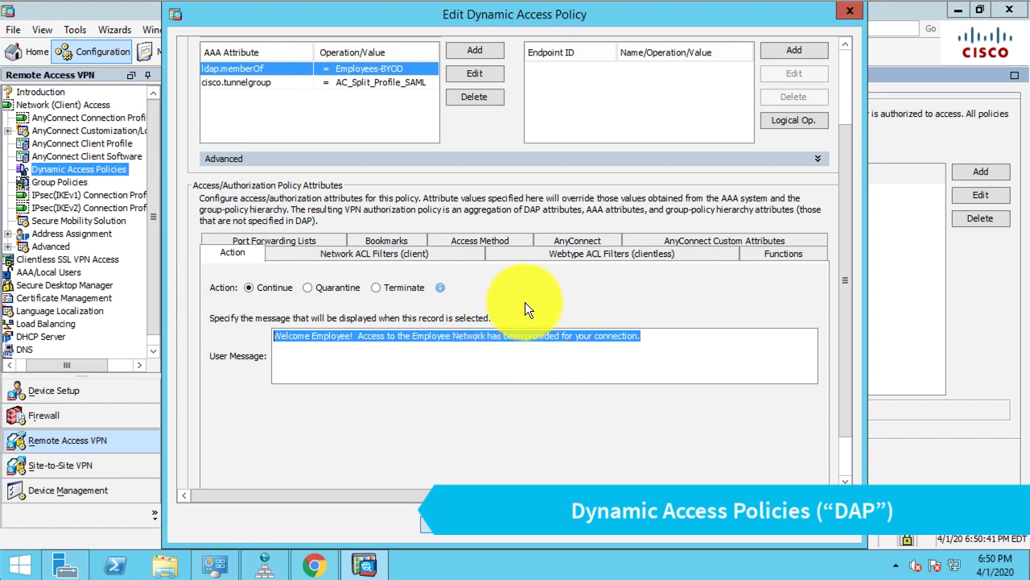
left_click(452, 256)
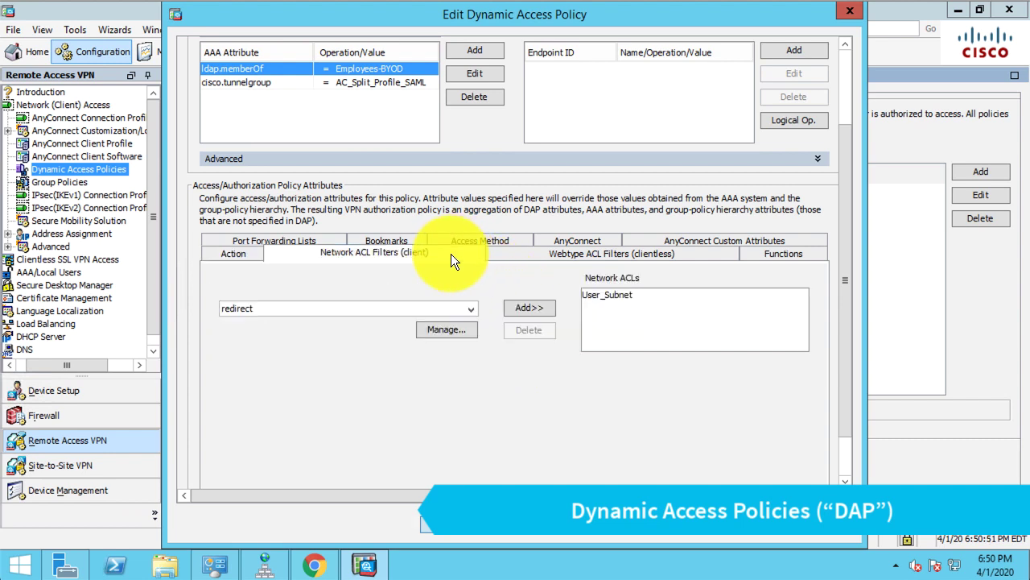
left_click(616, 295)
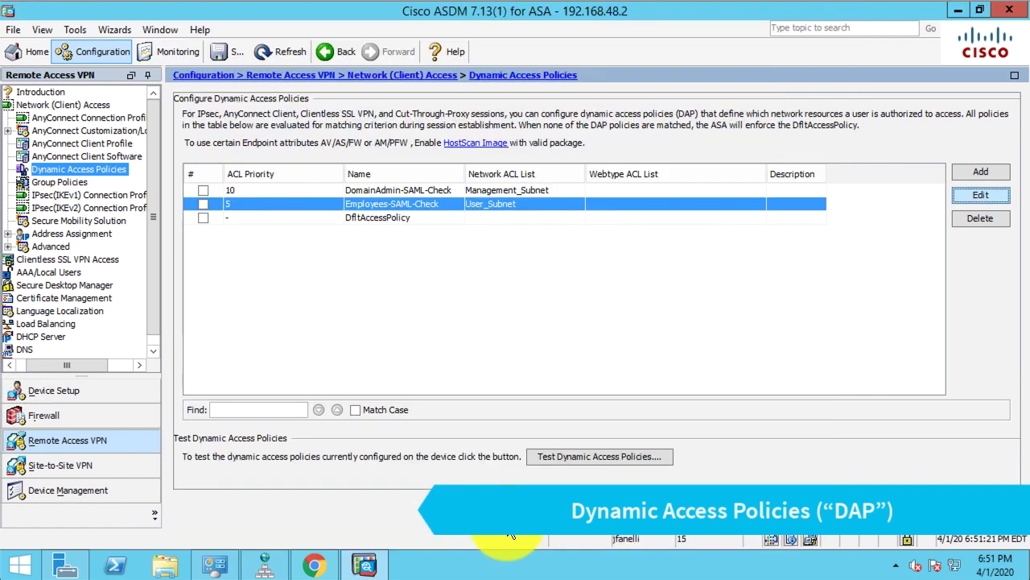
left_click(507, 526)
Step: Edit DomainAdmin-SAML-Check, view its Management_Subnet client network ACL, and close with OK
left_click(580, 190)
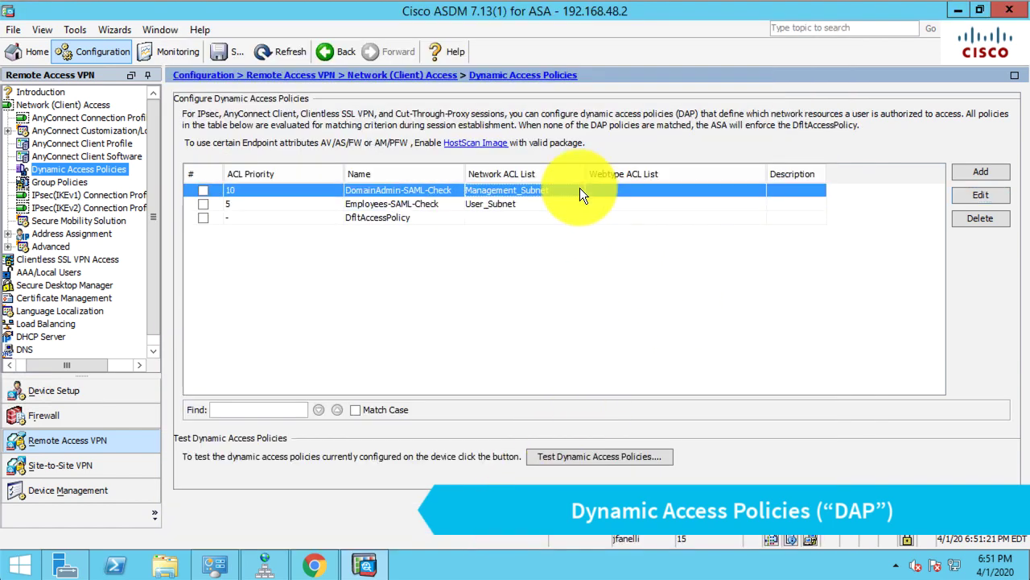
left_click(965, 195)
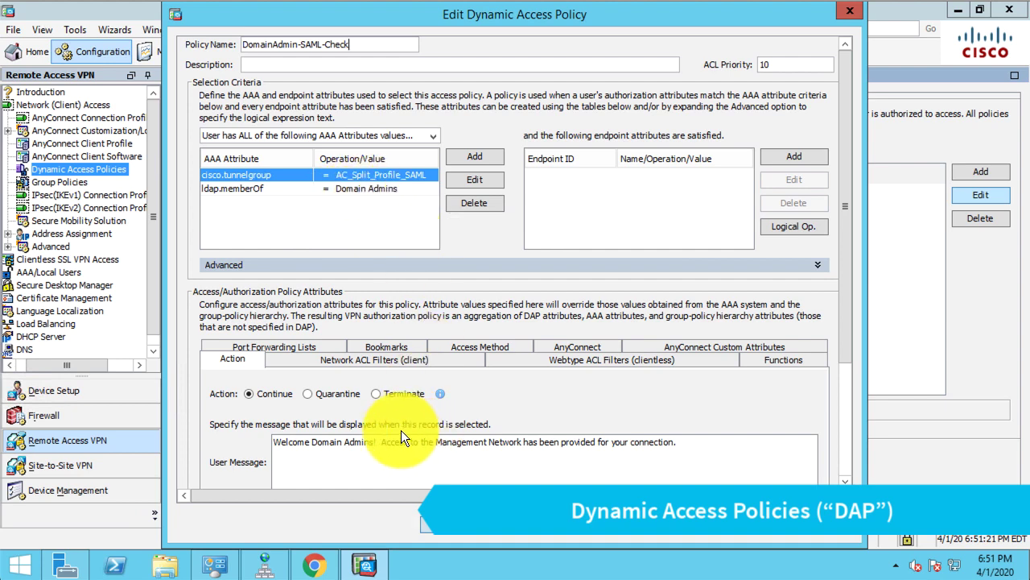
left_click(363, 359)
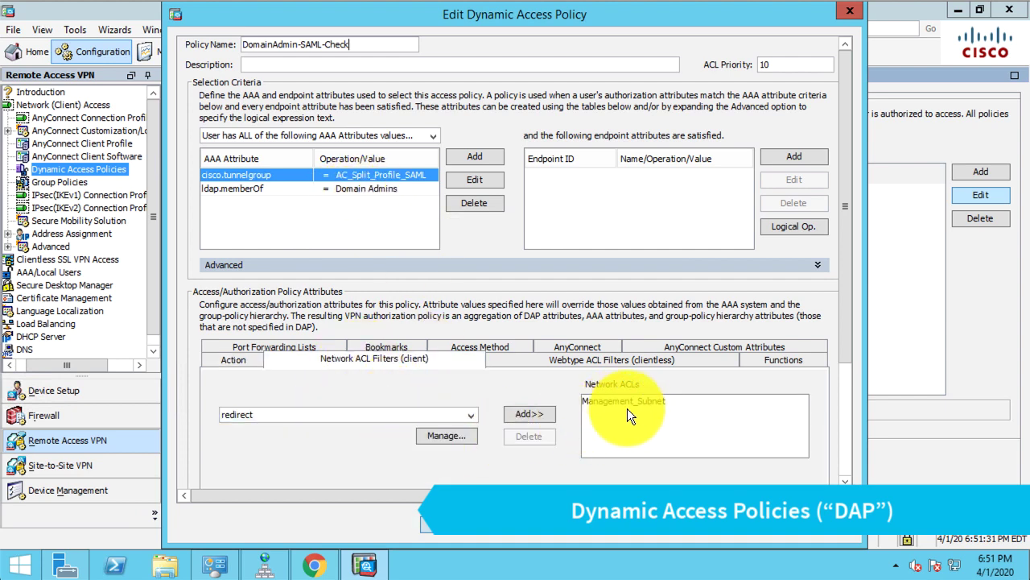
left_click(520, 533)
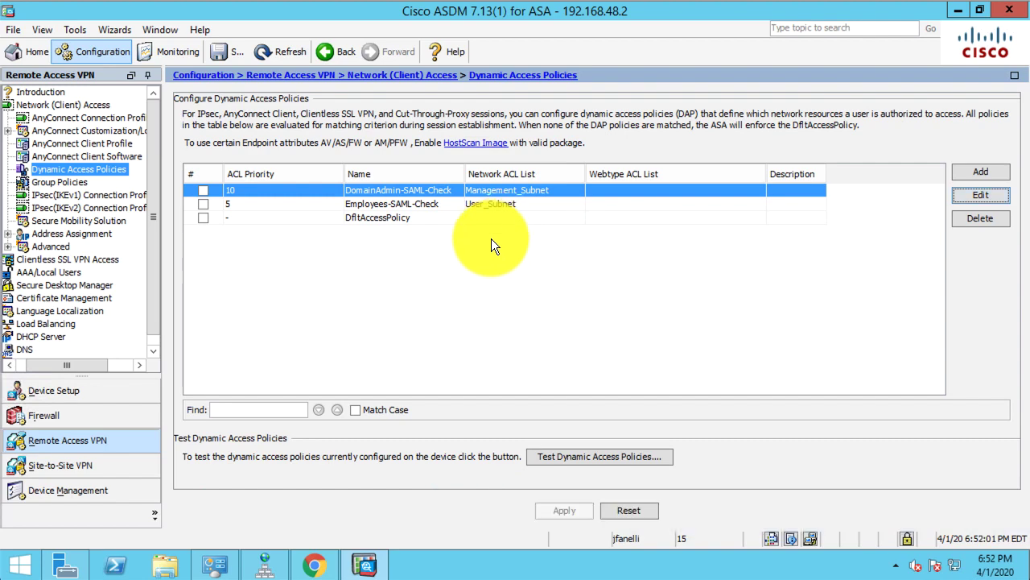
Step: Select AC_Split_Profile_SAML in AnyConnect Connection Profiles, then return to Dynamic Access Policies
left_click(124, 116)
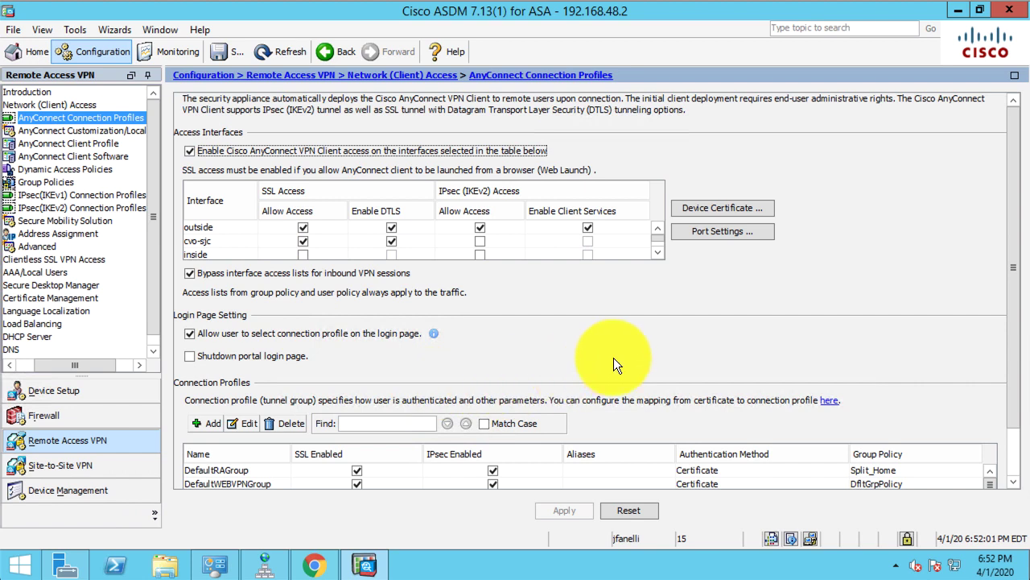
scroll(613, 357, "down", 3)
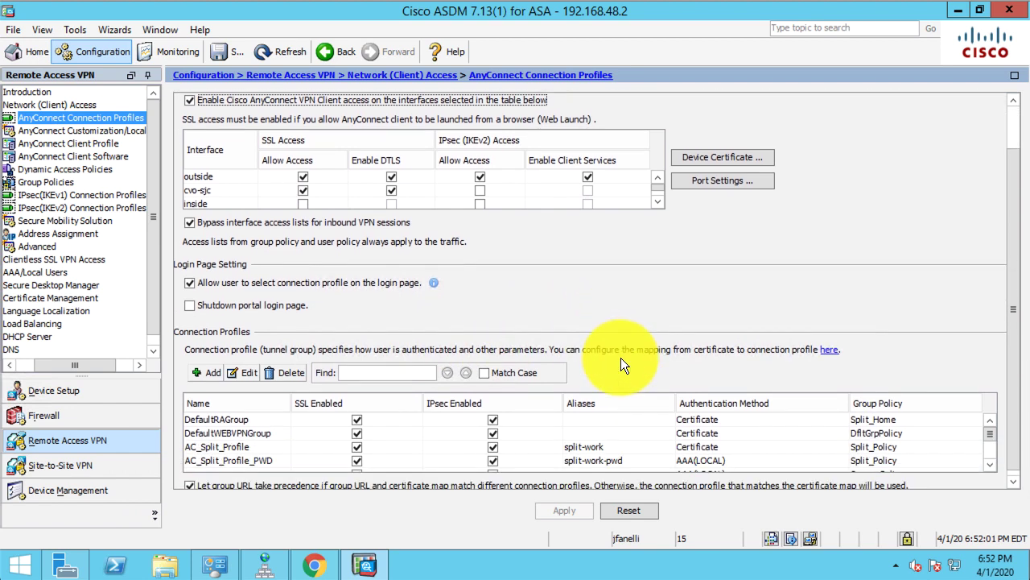
scroll(607, 428, "down", 3)
left_click(320, 459)
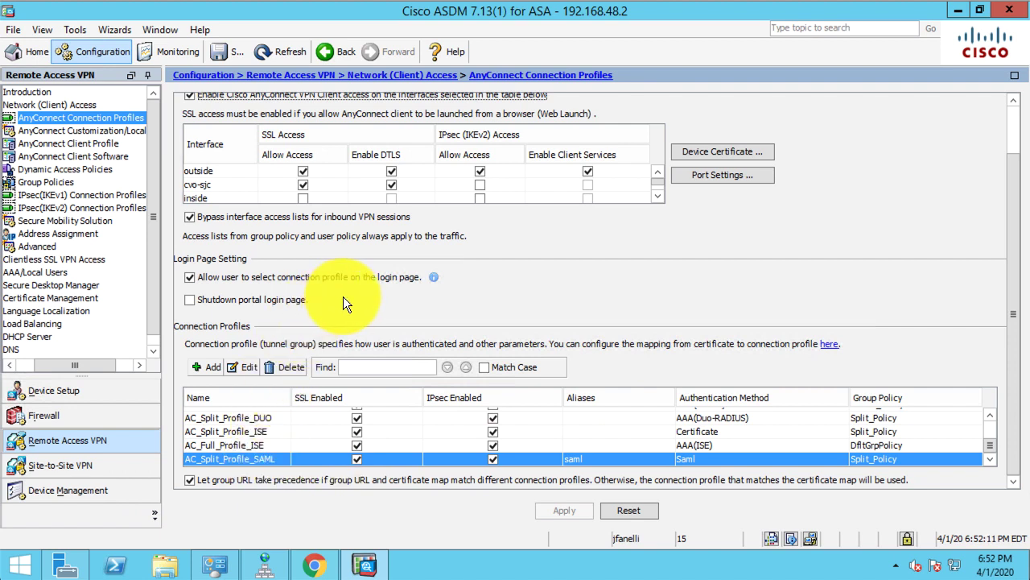
left_click(88, 164)
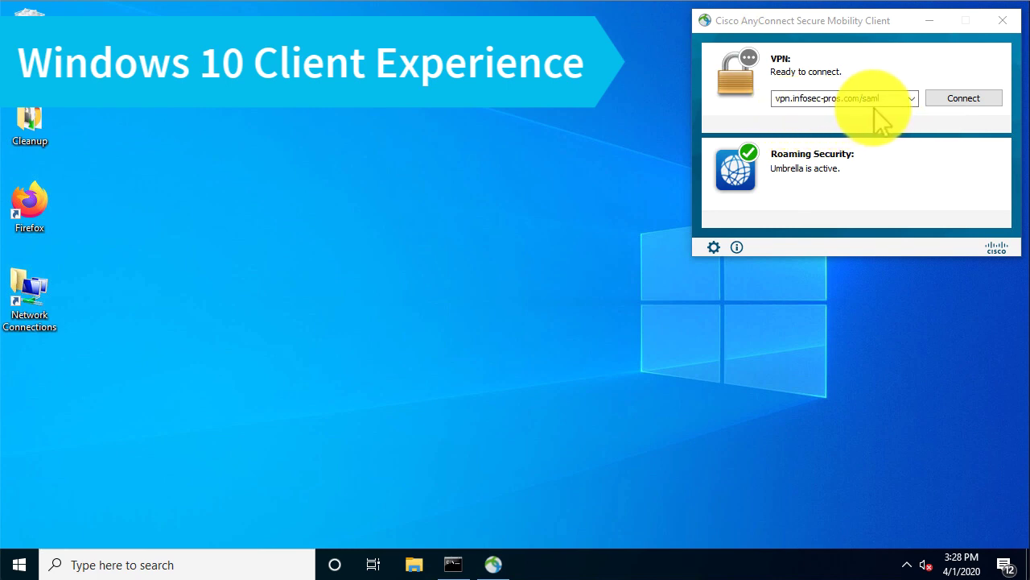
Step: Connect to vpn.infosec-pros.com/saml, sign in with the user's username and password, and request a Duo Push
left_click(954, 111)
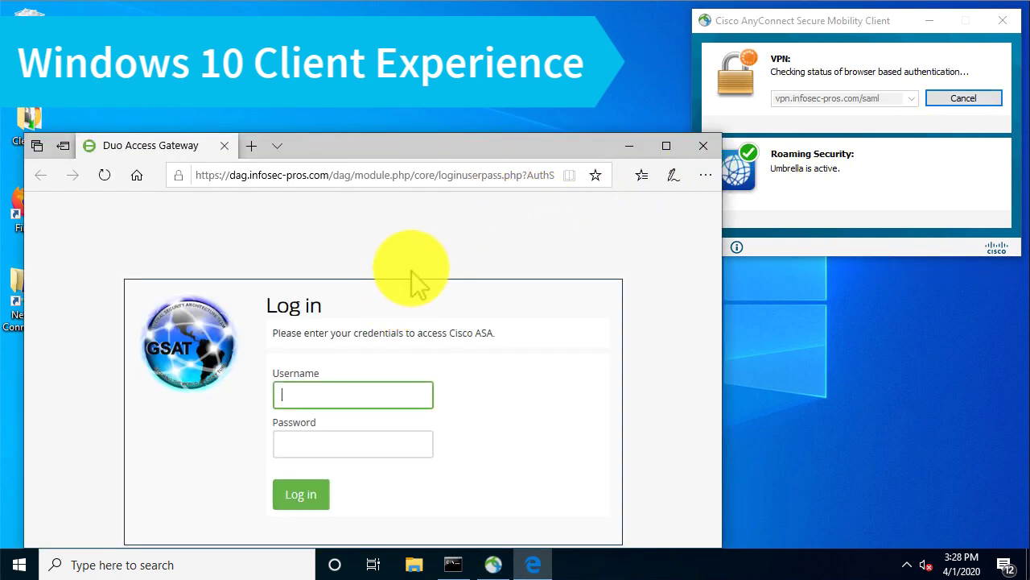
key("Tab")
type("••••••••")
key("Return")
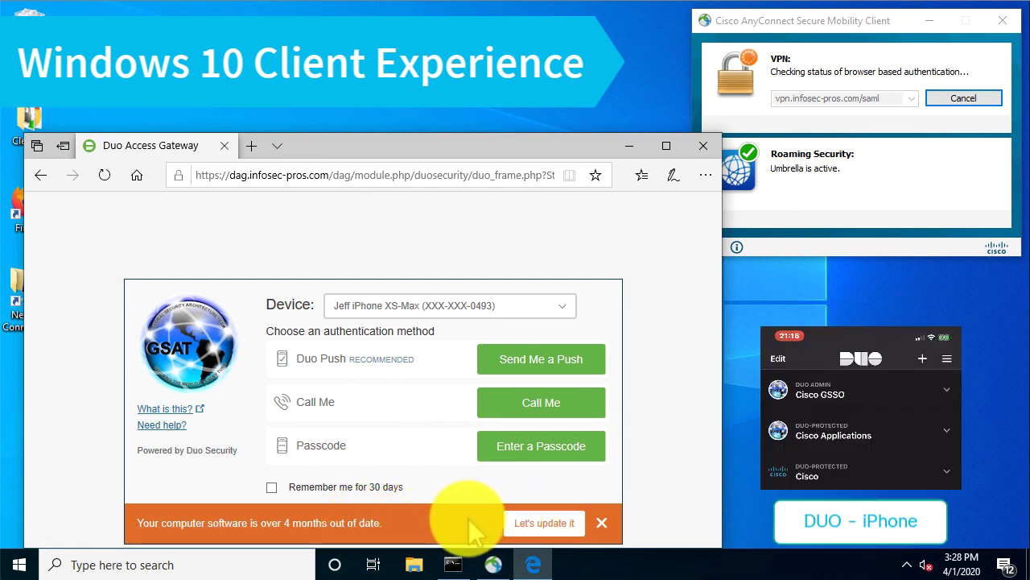
left_click(603, 523)
left_click(574, 357)
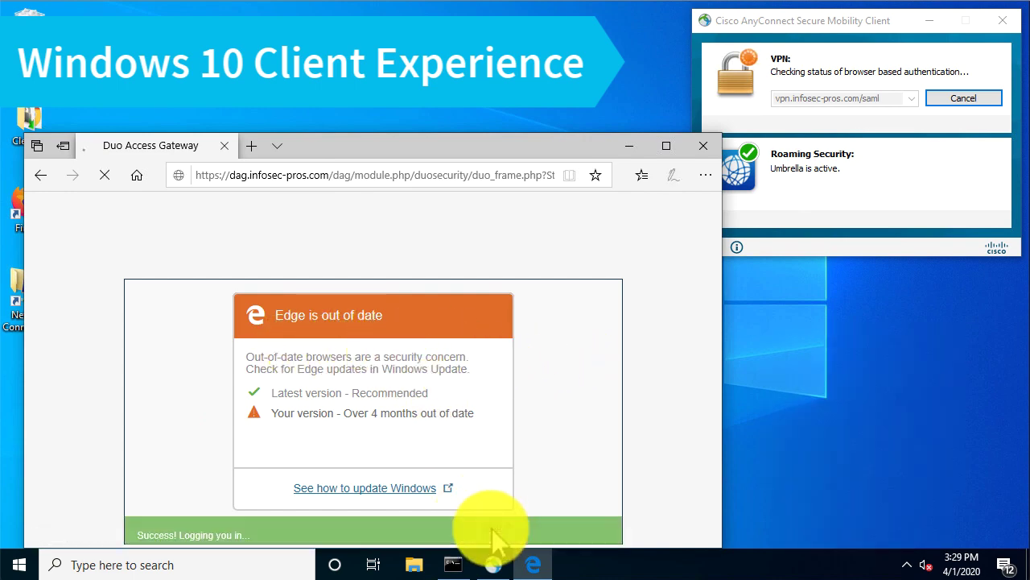
Step: Dismiss the outdated Edge notice and accept AnyConnect's Employee and Management Network access notice
left_click(493, 528)
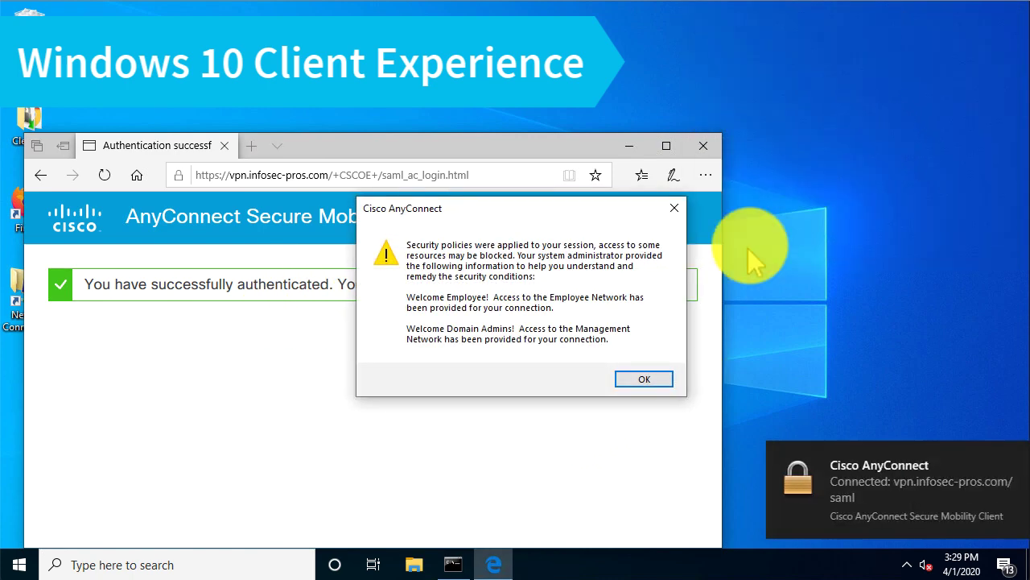
left_click(851, 503)
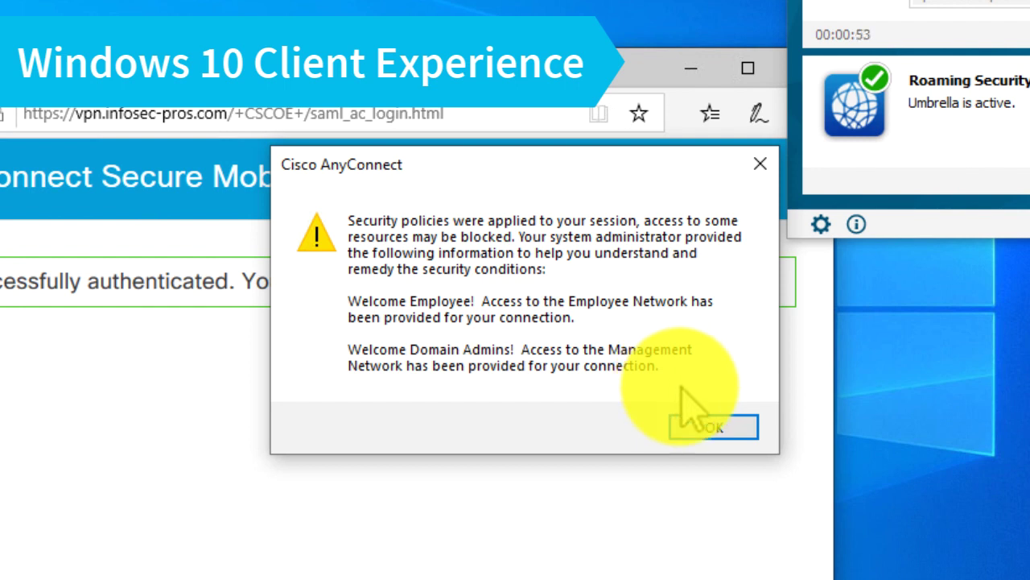
left_click(708, 427)
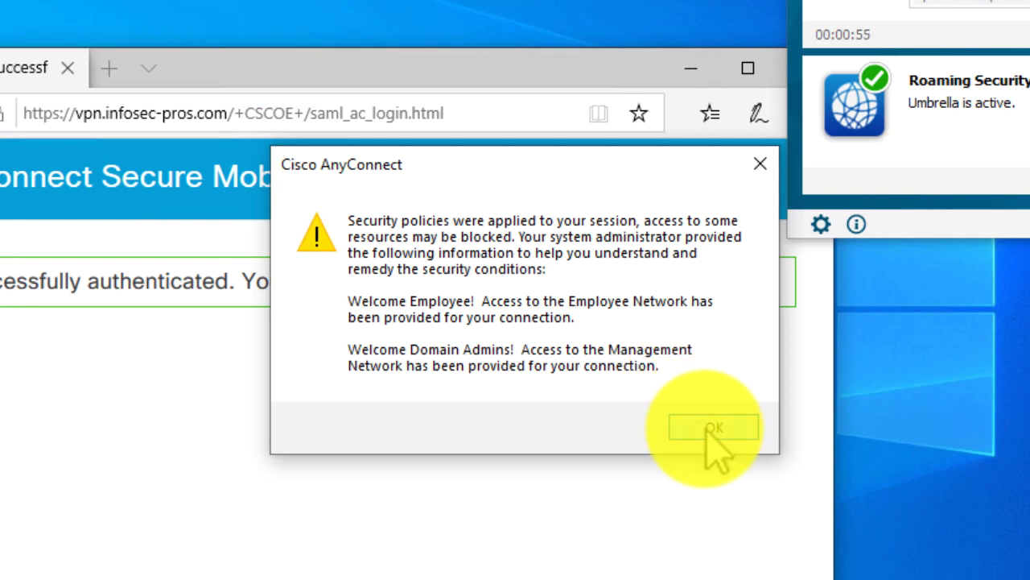
left_click(749, 403)
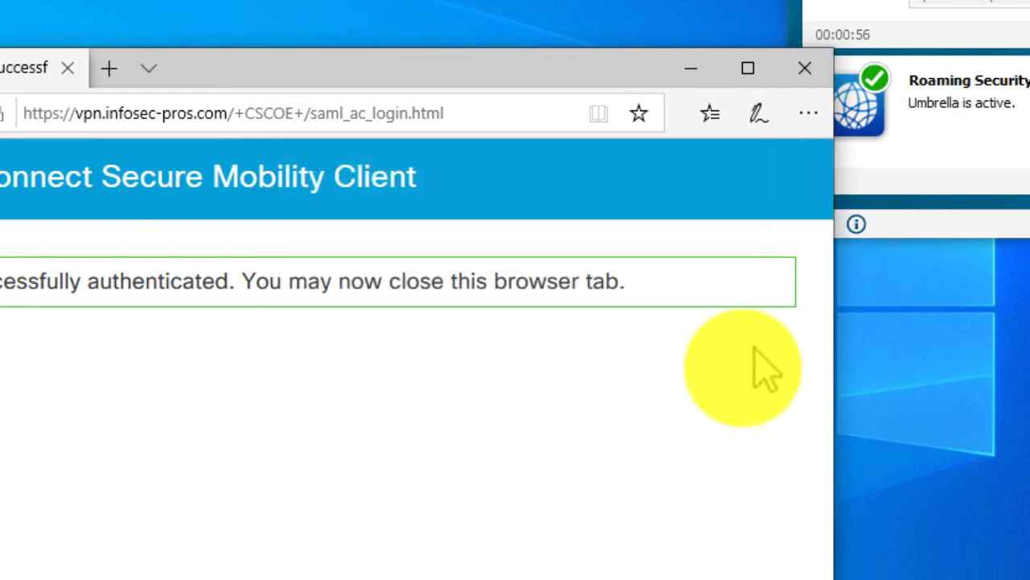
Step: Close the login browser and read the Syslog Details of the 113004 and 716038 log entries
left_click(805, 70)
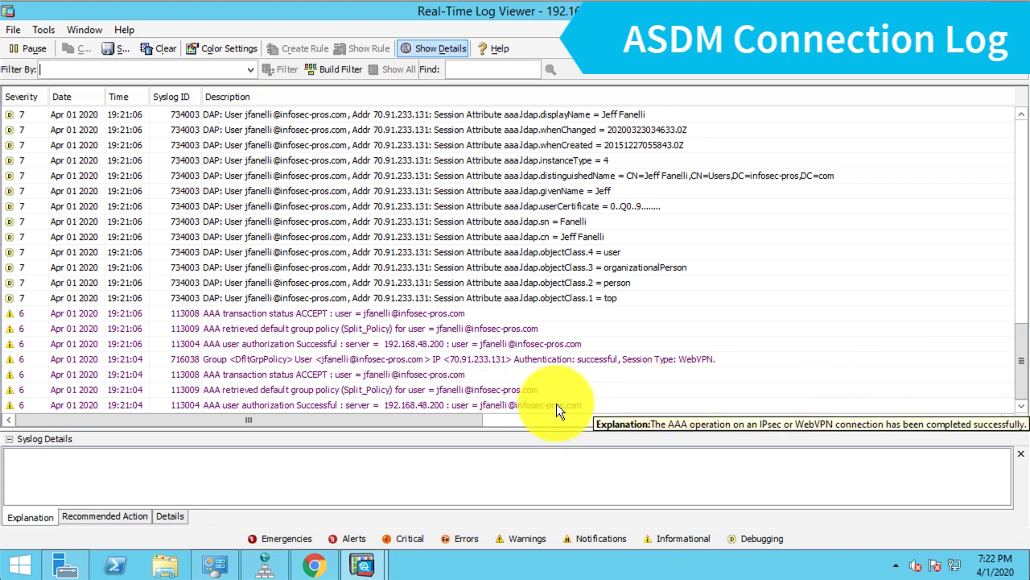
left_click(466, 405)
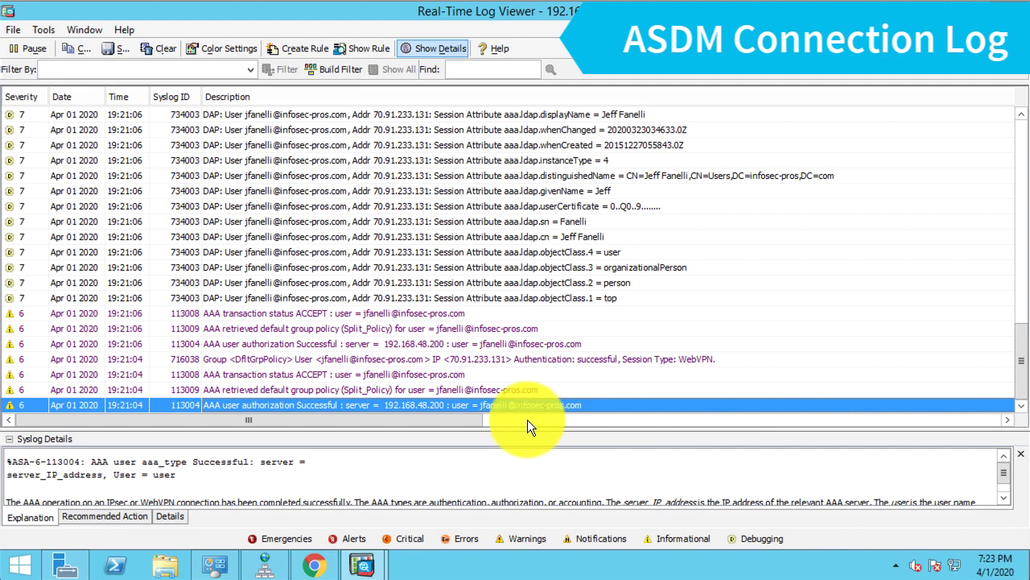
left_click(560, 359)
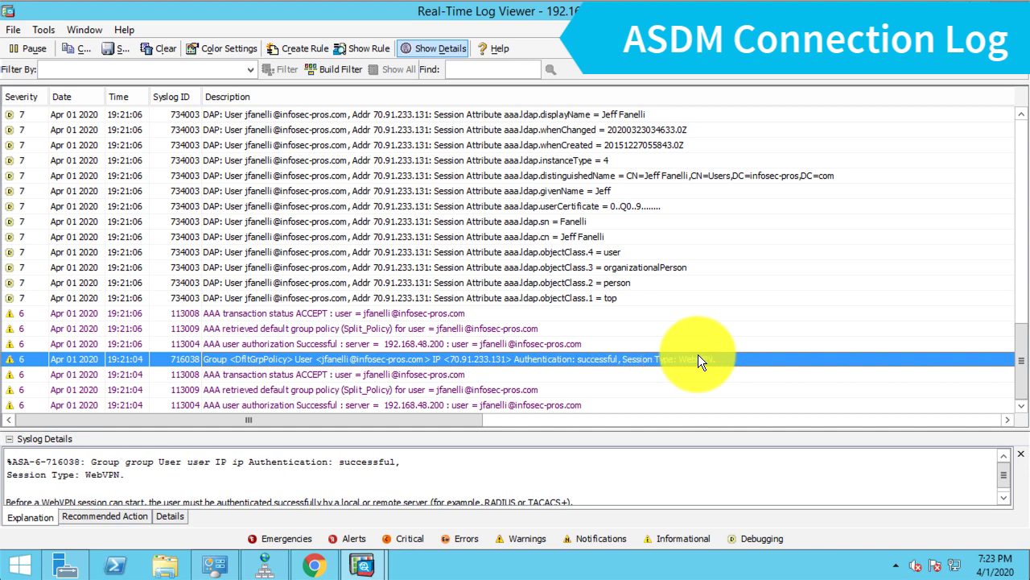
mouse_move(697, 354)
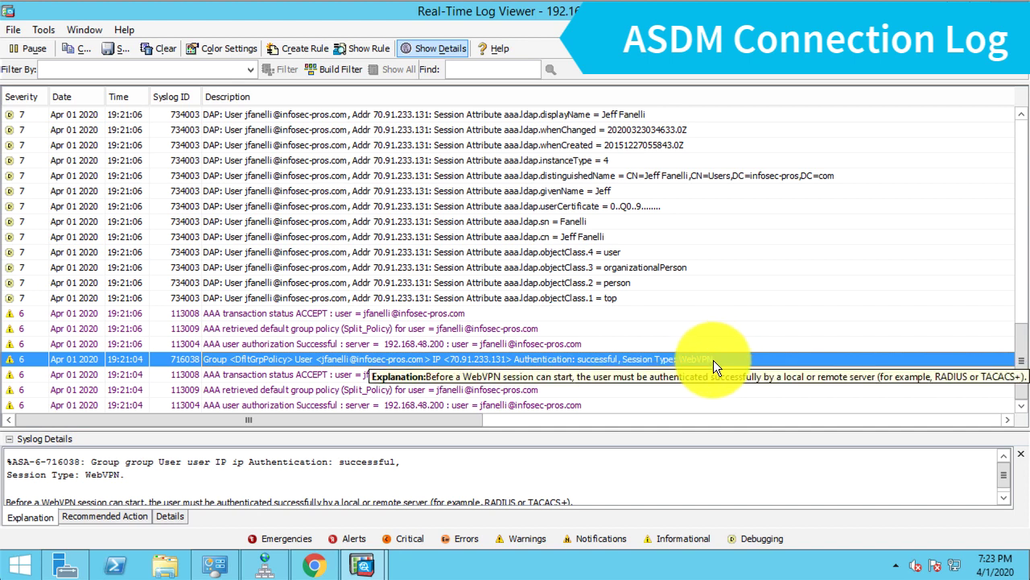
left_click(617, 344)
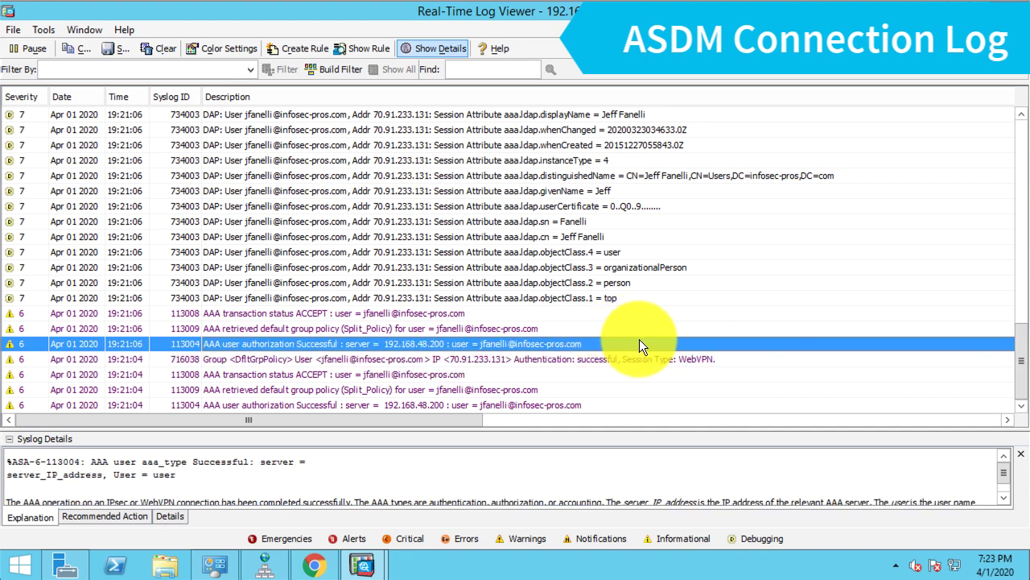
mouse_move(643, 349)
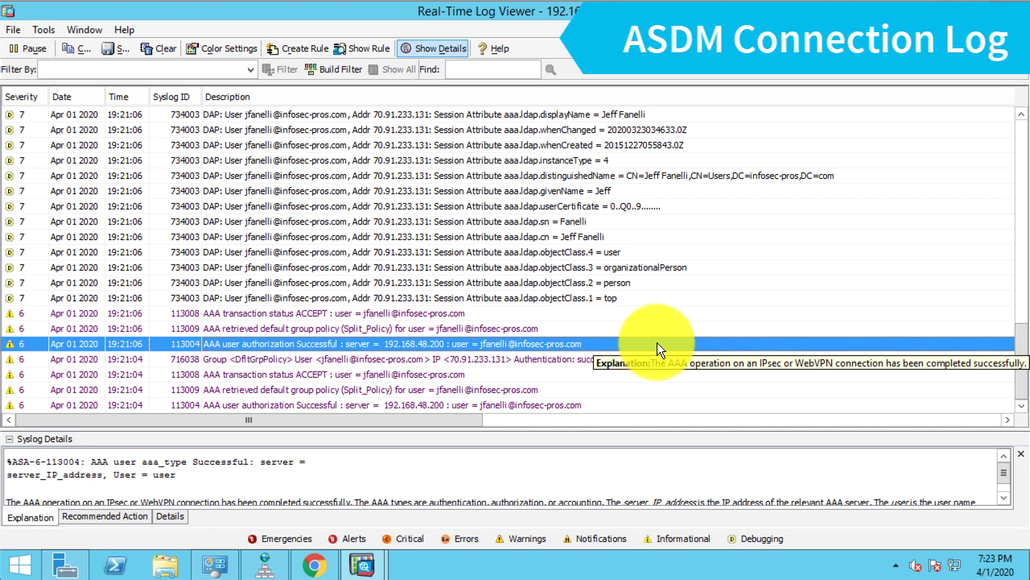
scroll(657, 342, "up", 2)
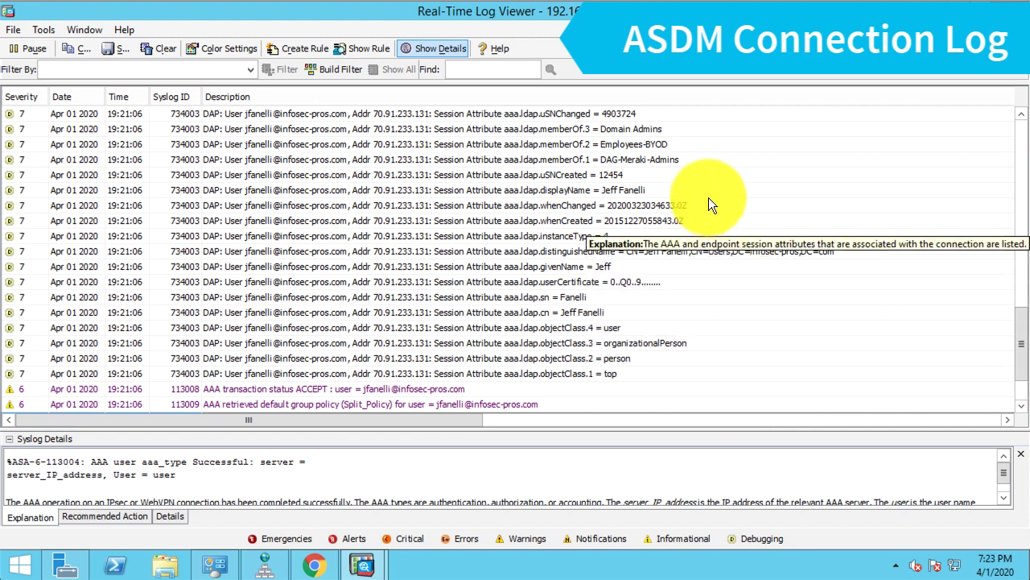
Step: Inspect the memberOf.3 Domain Admins attribute entry with a taller Syslog Details area
left_click(668, 130)
scroll(834, 471, "down", 1)
scroll(834, 471, "up", 1)
left_click_drag(776, 430, 765, 351)
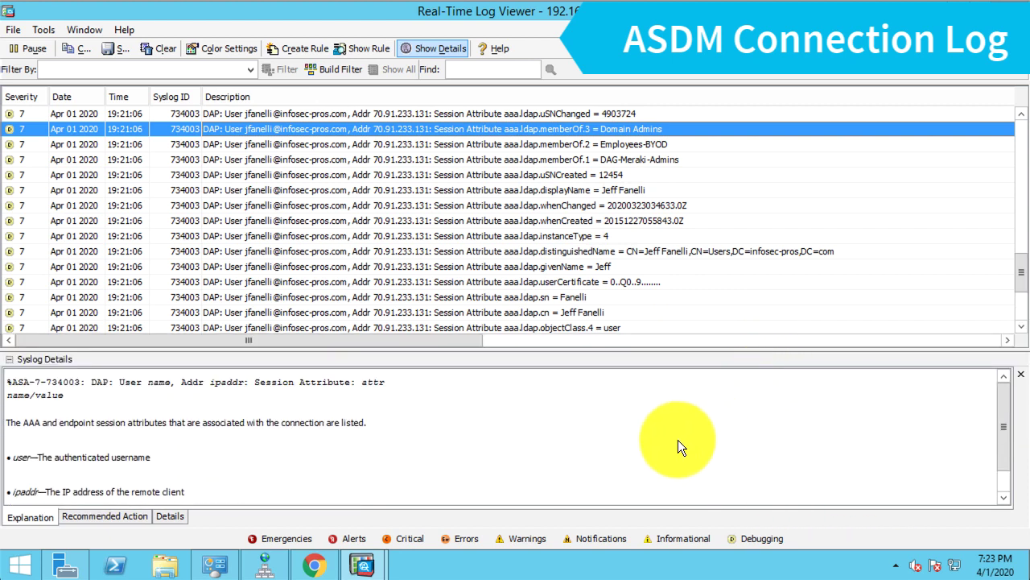
Step: Check the username2 and AC_Split_Profile_SAML tunnel group attribute entries
scroll(655, 217, "up", 3)
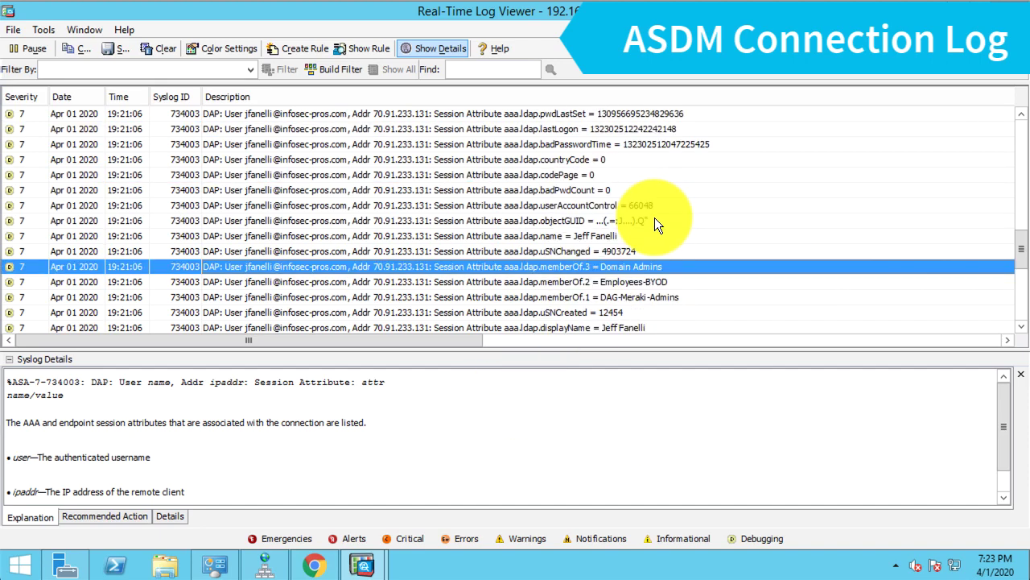
scroll(654, 219, "up", 4)
scroll(653, 222, "up", 1)
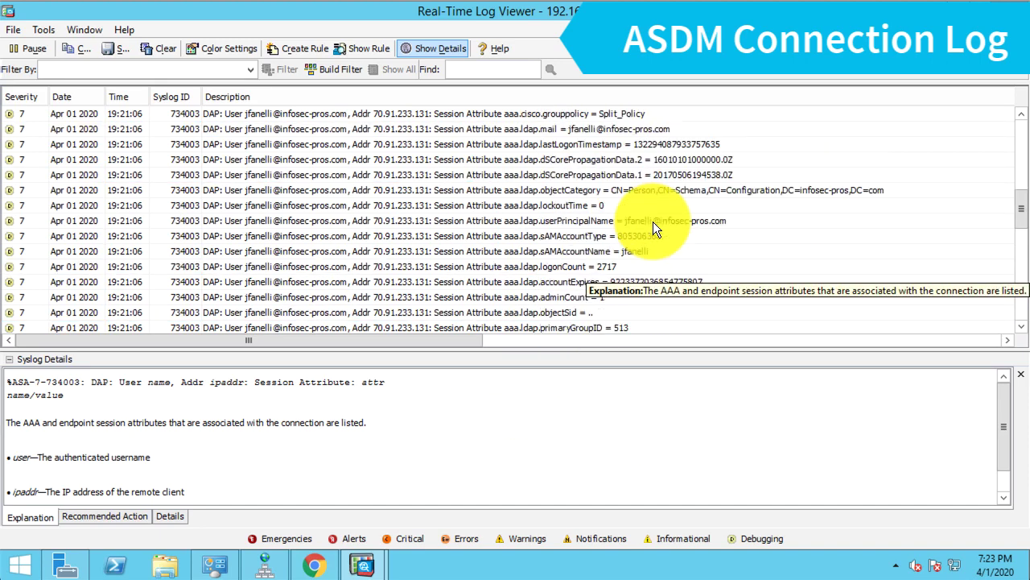
scroll(653, 222, "up", 2)
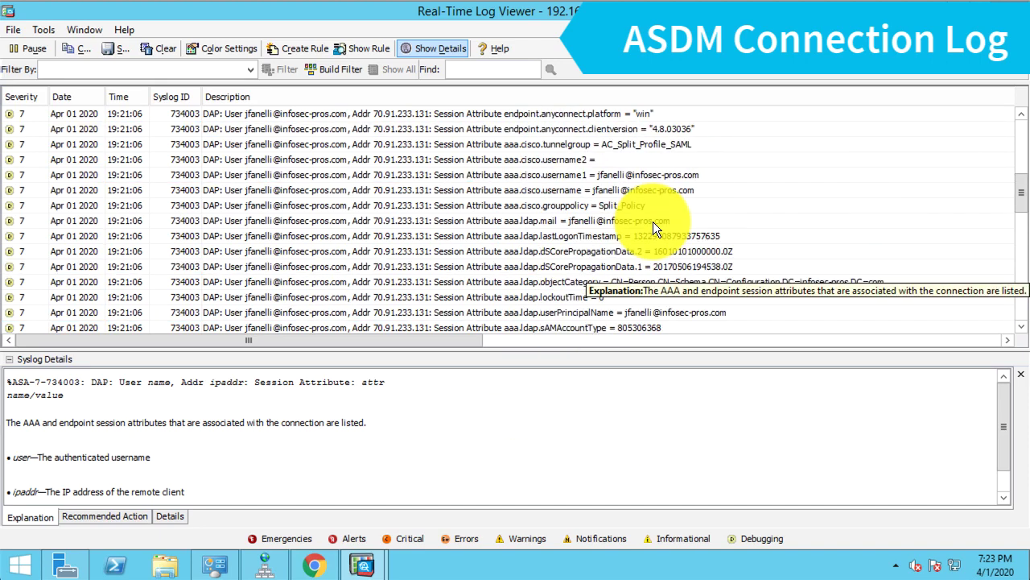
left_click(655, 155)
left_click(668, 147)
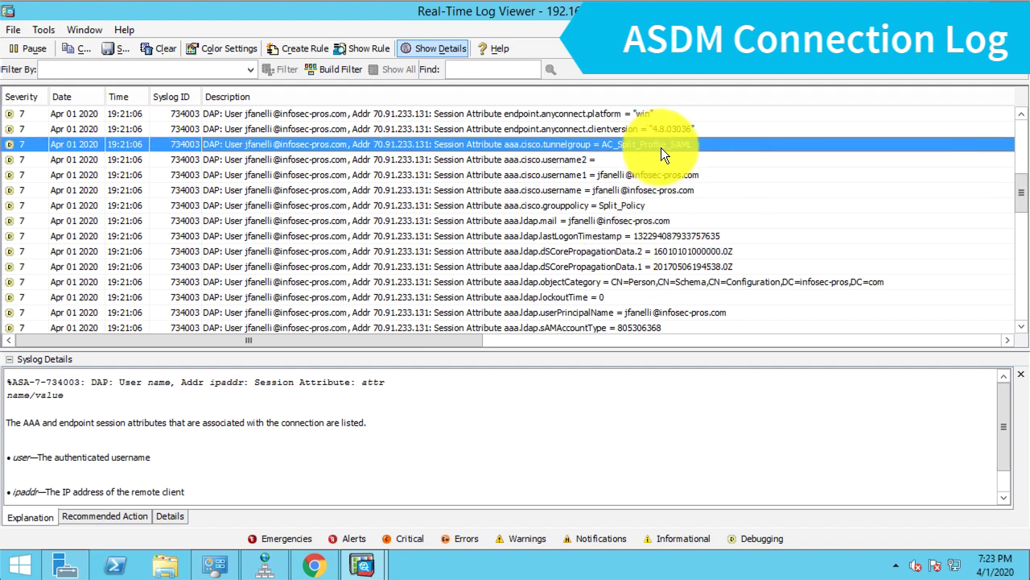
scroll(752, 229, "up", 2)
scroll(751, 229, "up", 2)
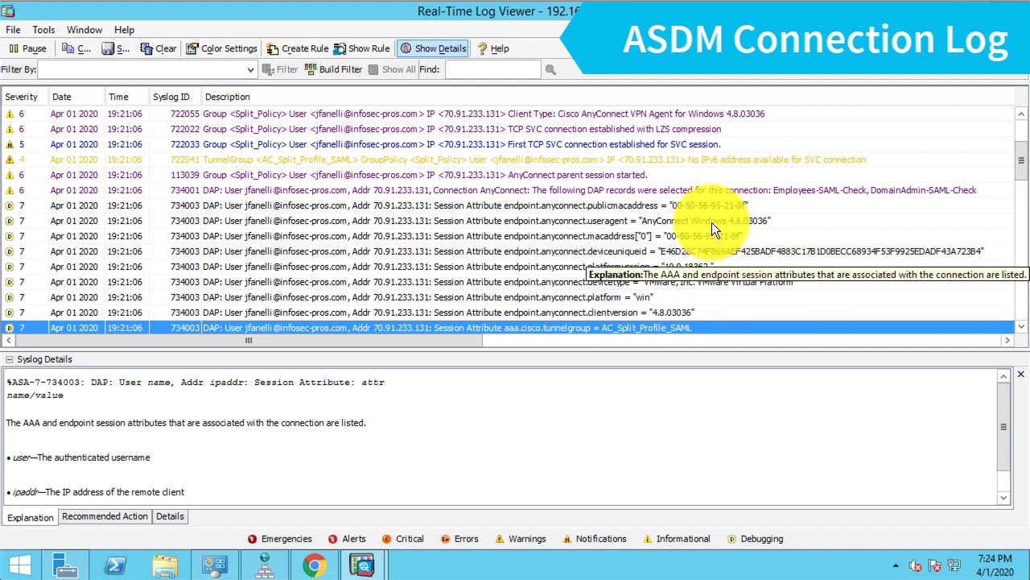
Step: Select the 734001 entry listing the Employees-SAML-Check and DomainAdmin-SAML-Check DAP records
left_click(712, 191)
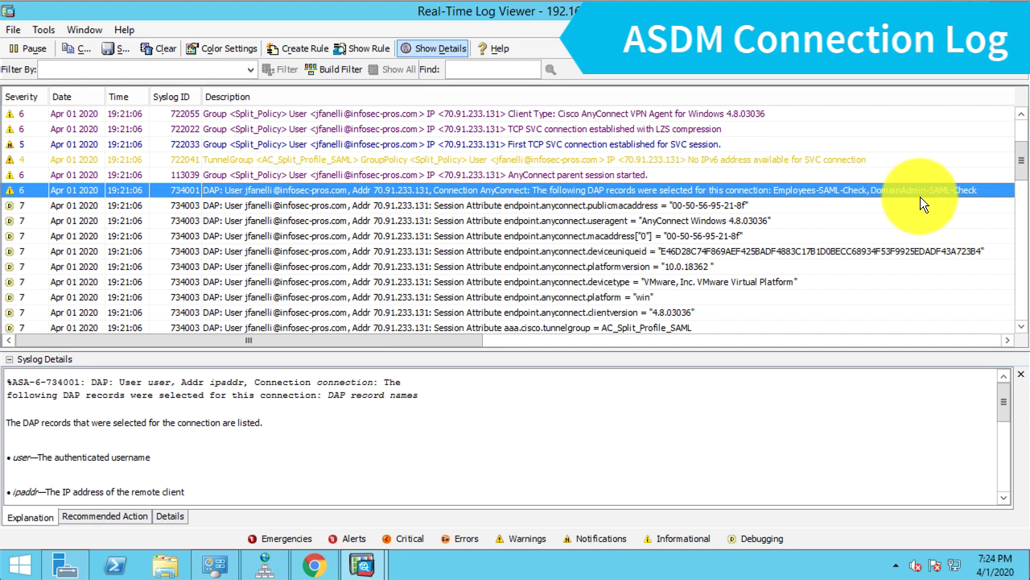
mouse_move(919, 196)
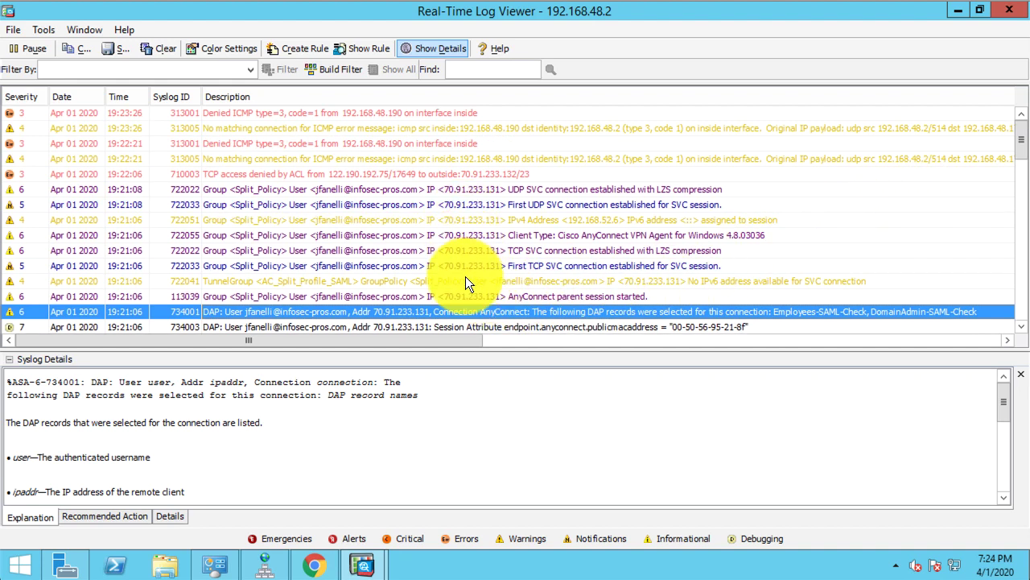
Step: Watch the log record the user-requested disconnect at 19:24:35 after 0h:03m:29s
mouse_move(465, 277)
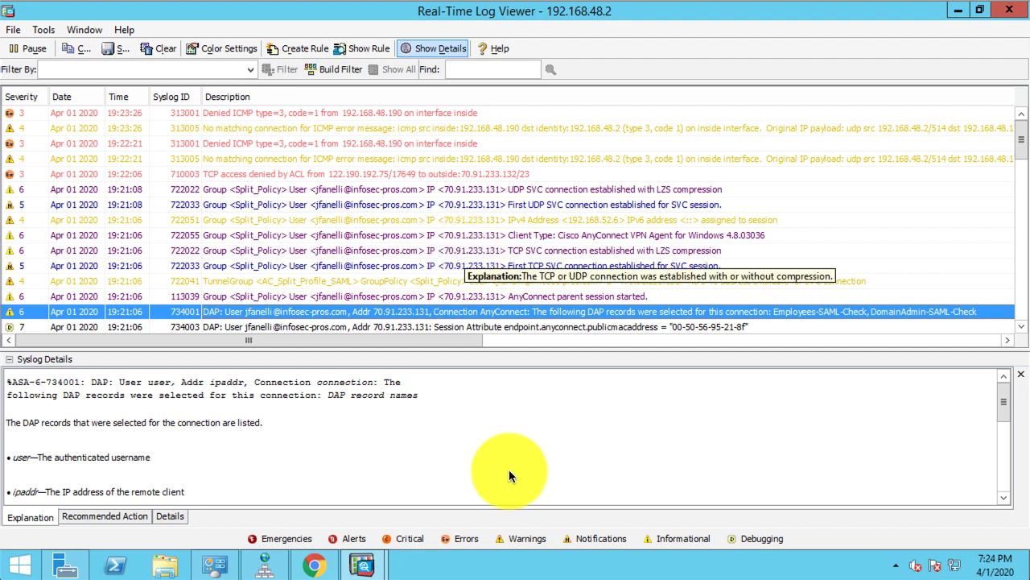
mouse_move(467, 314)
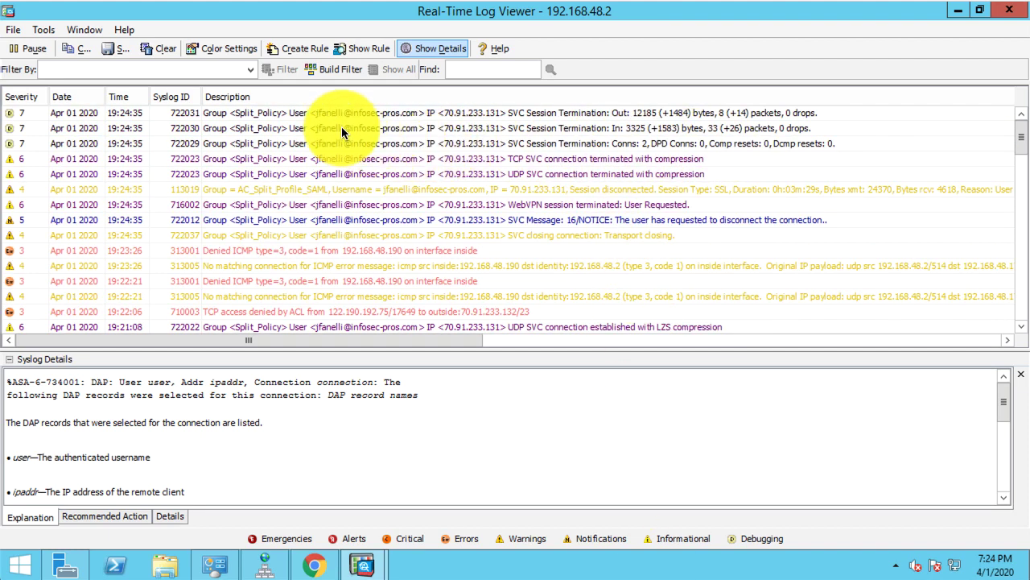
mouse_move(368, 166)
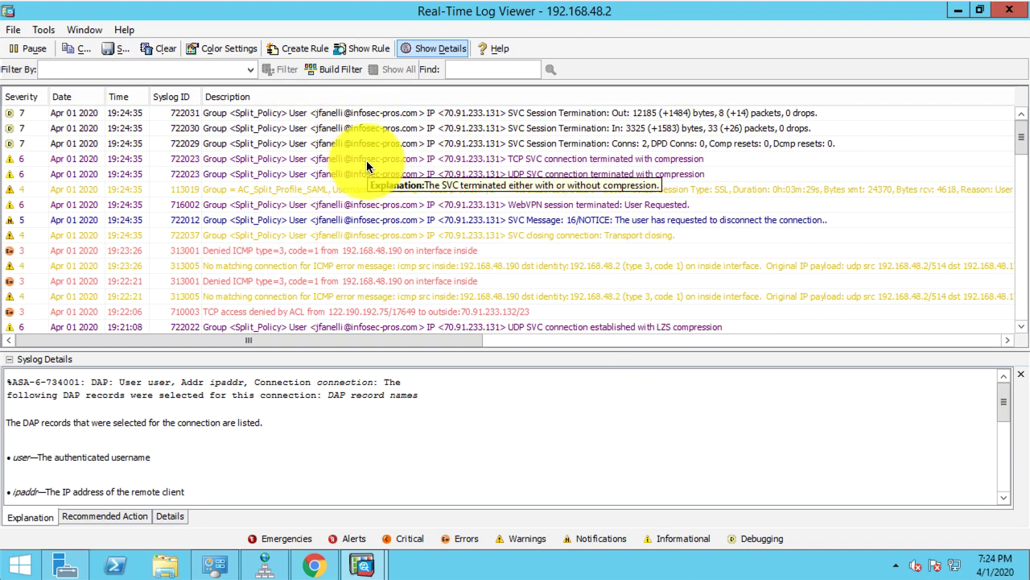